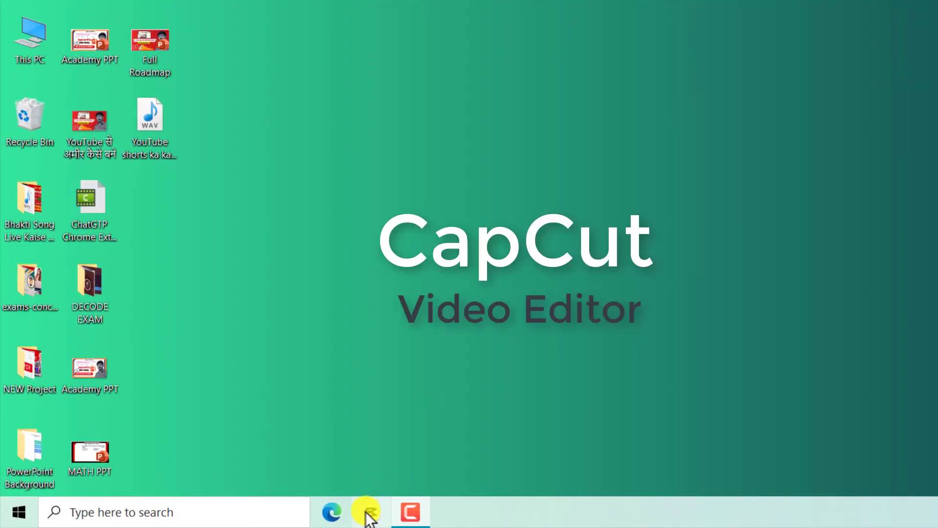
Step: Launch CapCut, accept the environment check result, and create a new project
click(370, 513)
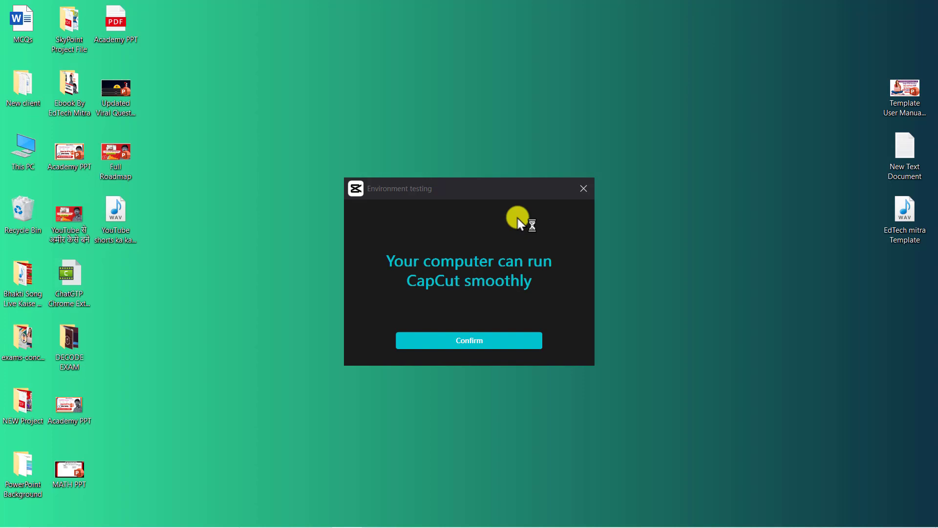
click(482, 342)
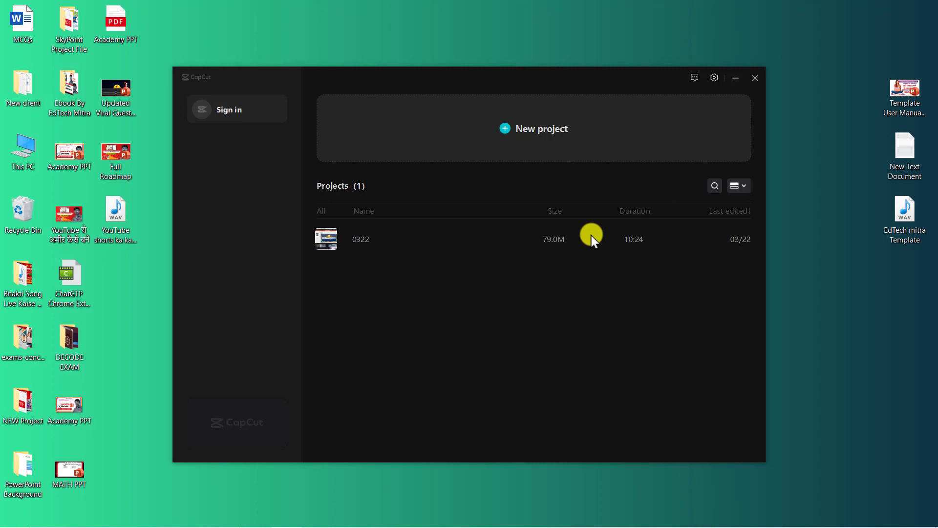
click(541, 132)
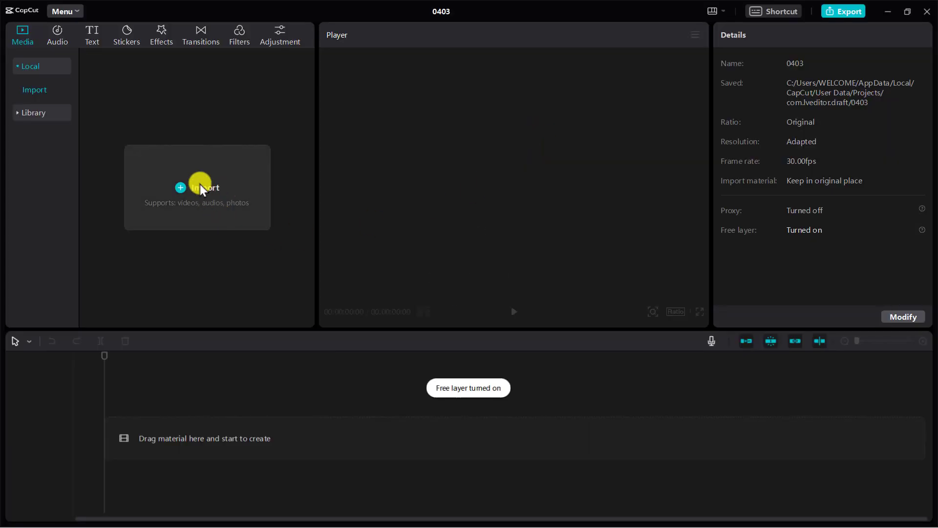
click(195, 188)
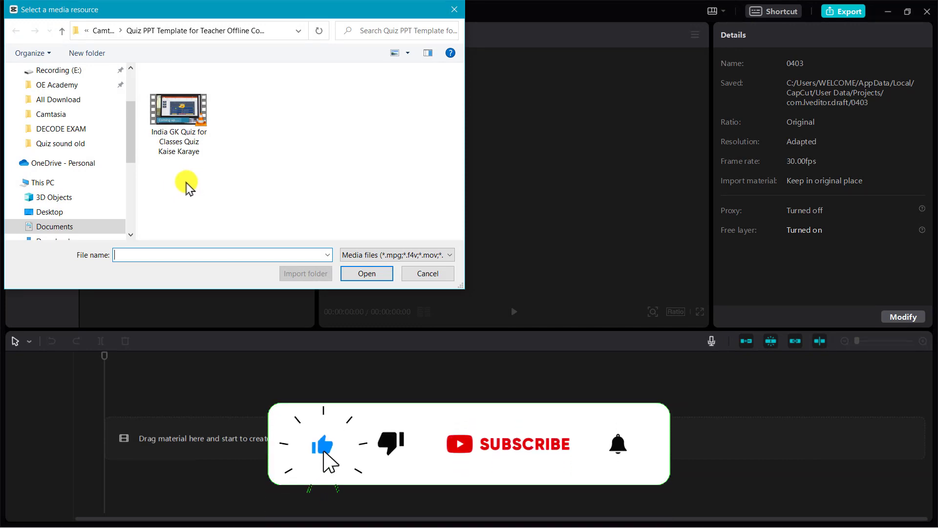
scroll(73, 153, down, 3)
scroll(87, 188, down, 2)
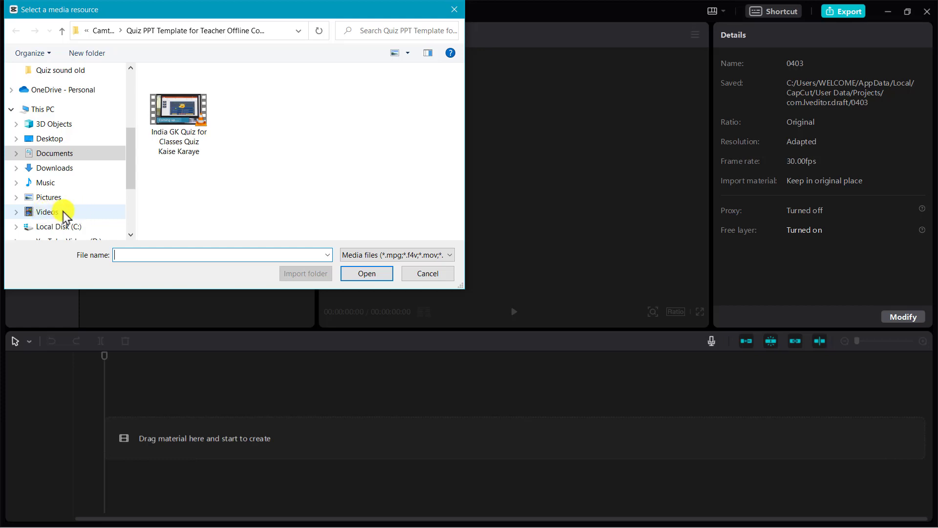
click(63, 213)
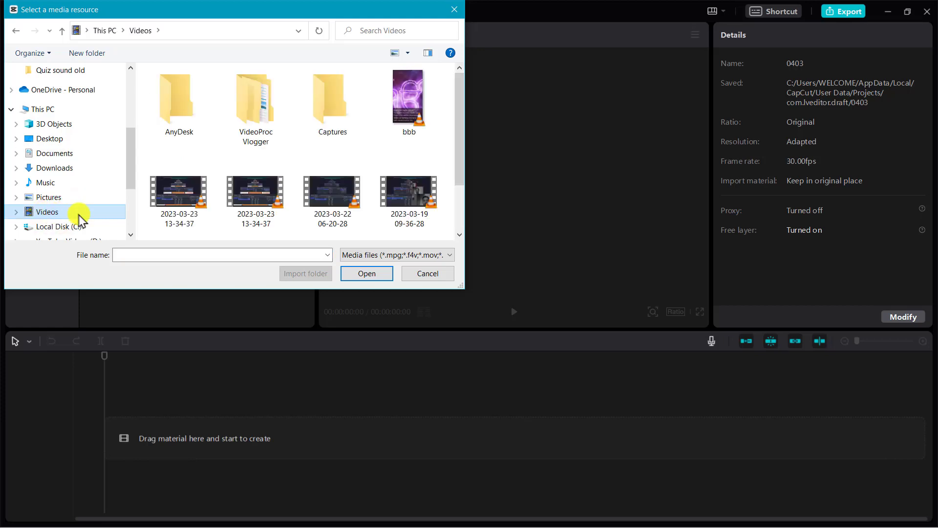
scroll(212, 195, down, 1)
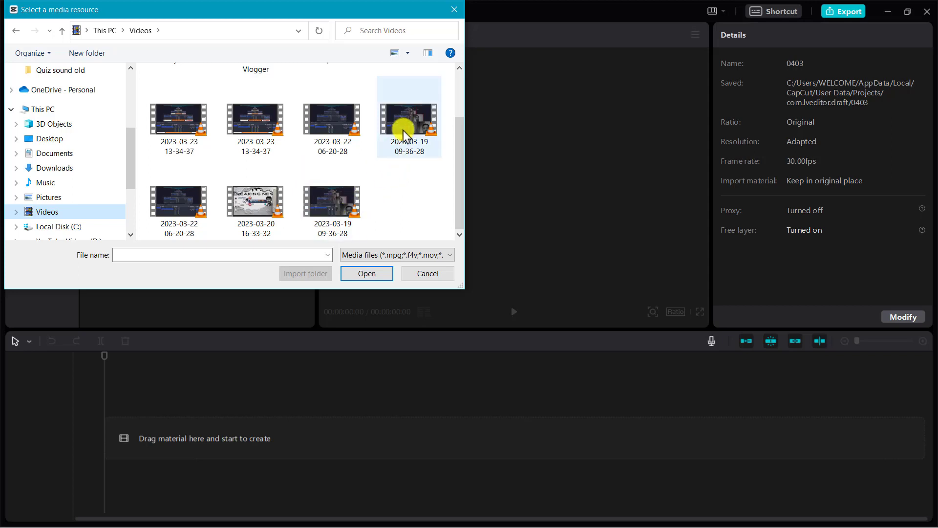
scroll(289, 168, up, 1)
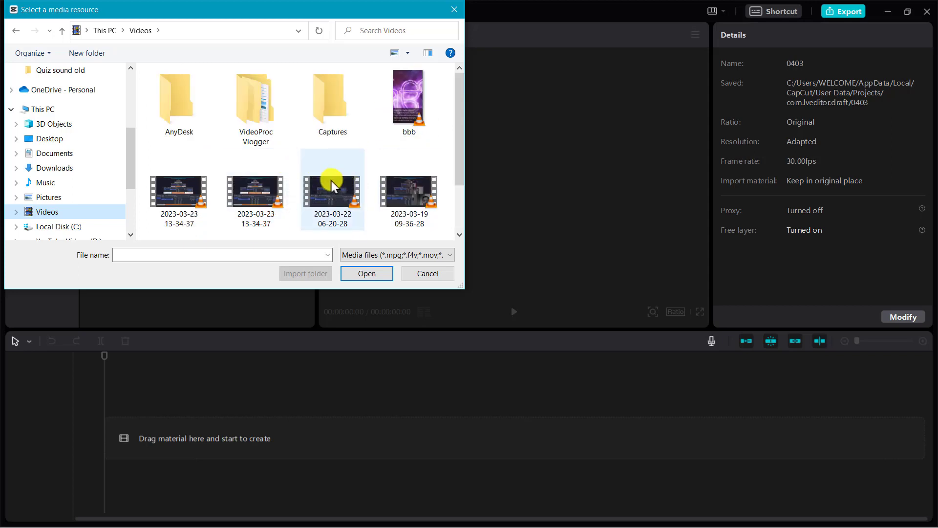
scroll(323, 179, down, 1)
click(268, 126)
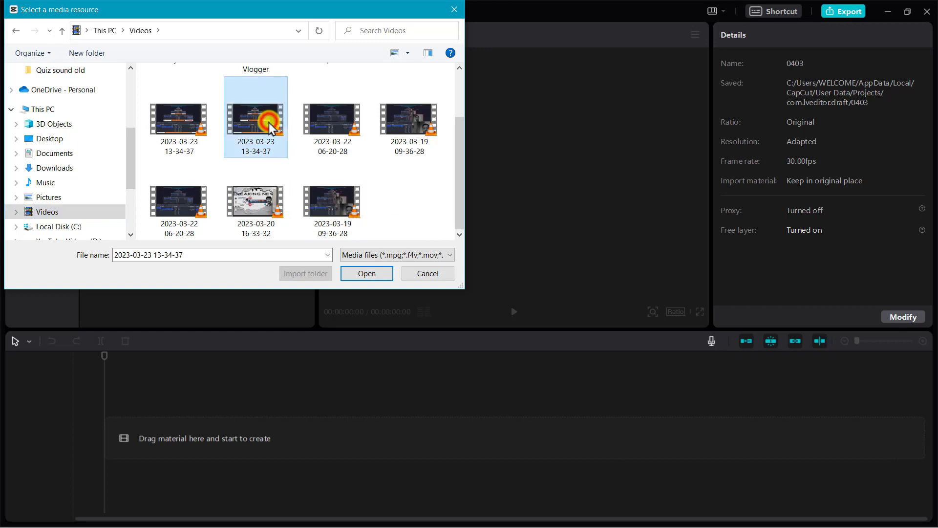
click(368, 275)
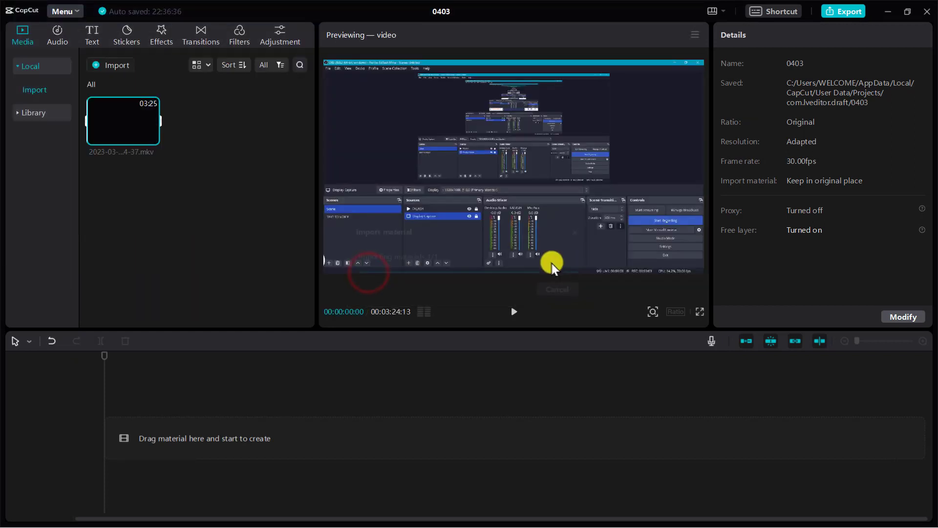
Step: Add the imported video to the timeline, split it at 00:00:25:07, and delete the opening part
drag(134, 115, 208, 433)
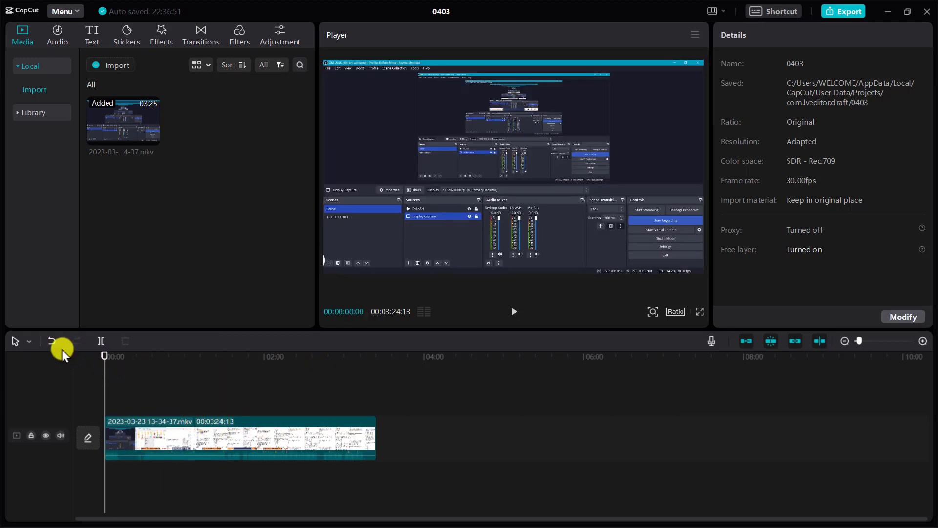
click(139, 417)
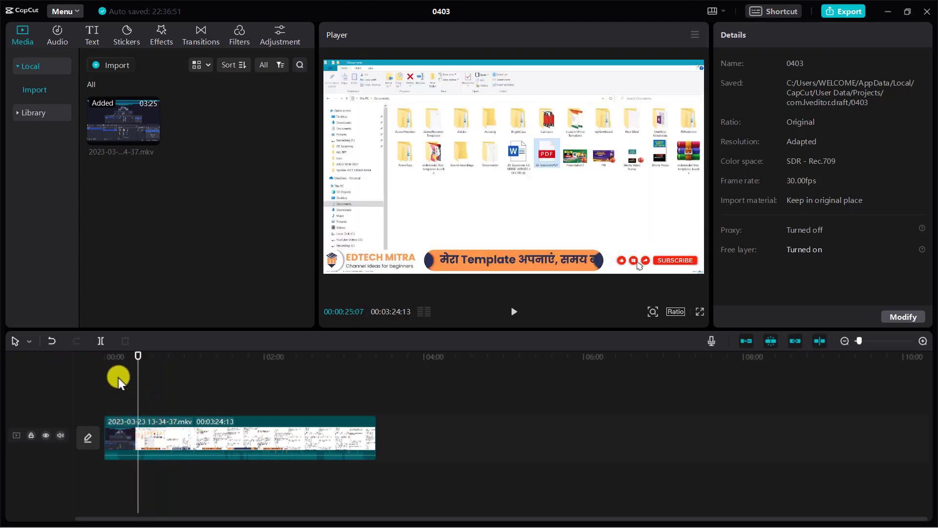
click(101, 341)
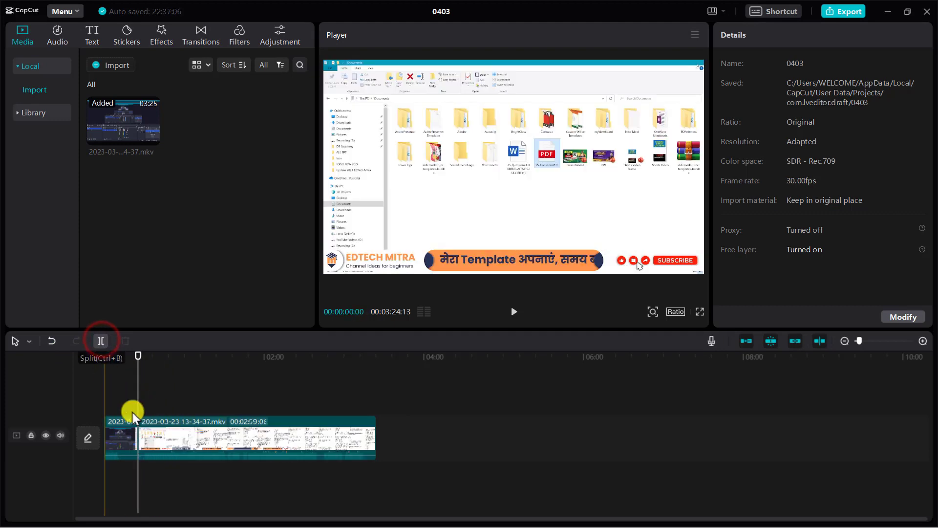
click(125, 438)
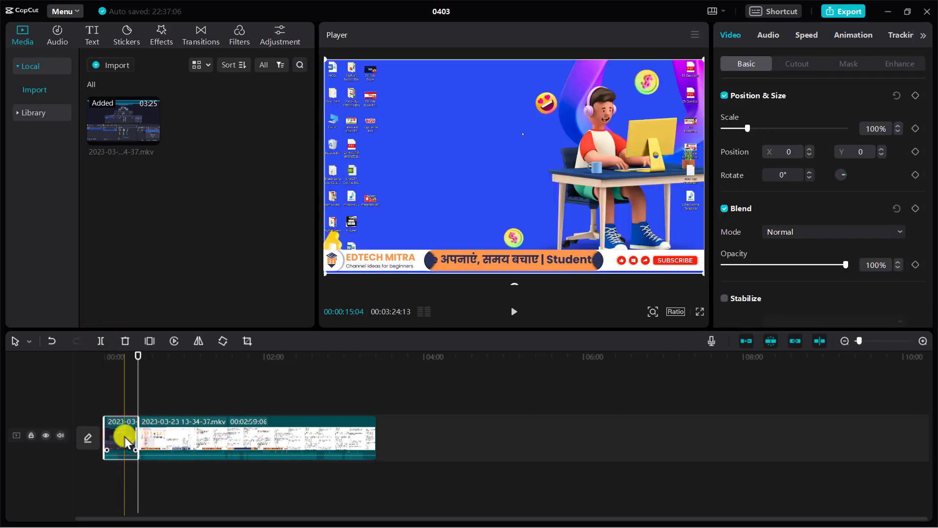
key(Delete)
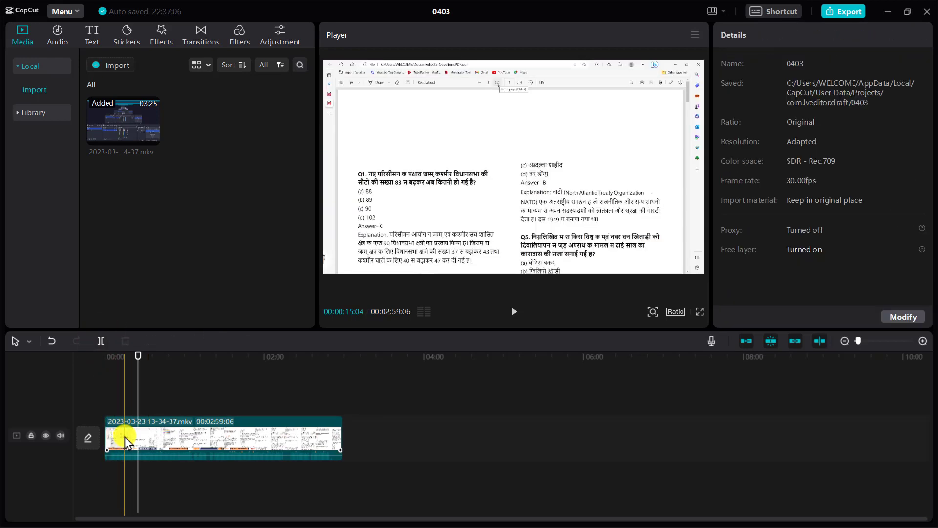
Step: Split the clip at 00:02:50:21, delete the end part, and move the playhead back to 00:00:57:00
click(288, 446)
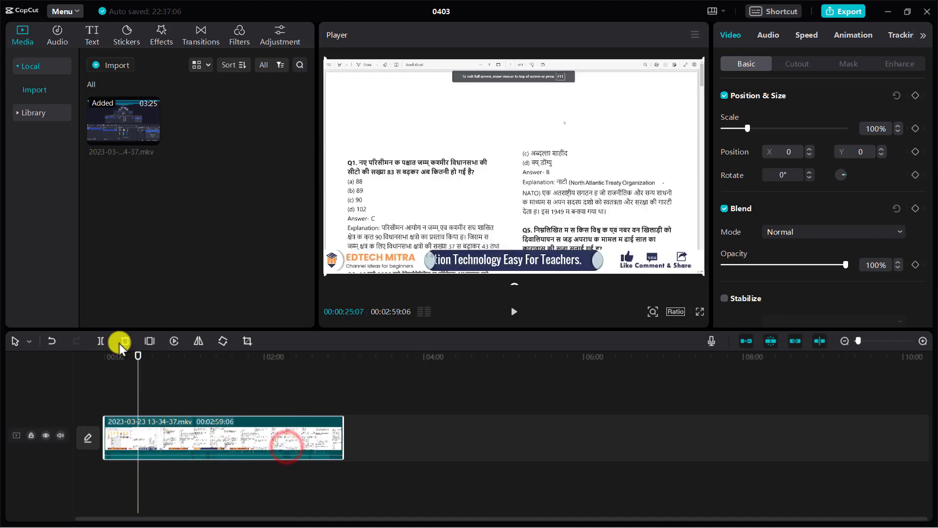
click(330, 411)
click(99, 342)
click(336, 440)
key(Delete)
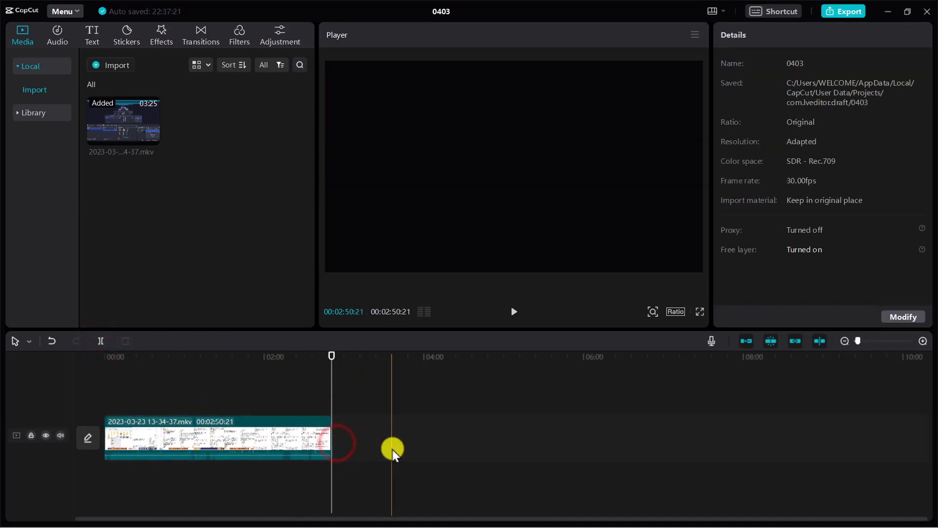
click(180, 357)
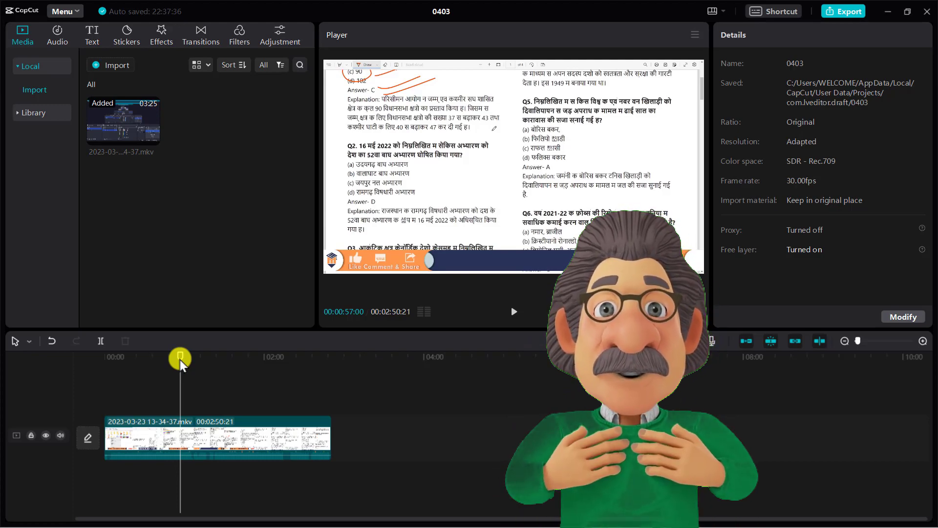
click(188, 254)
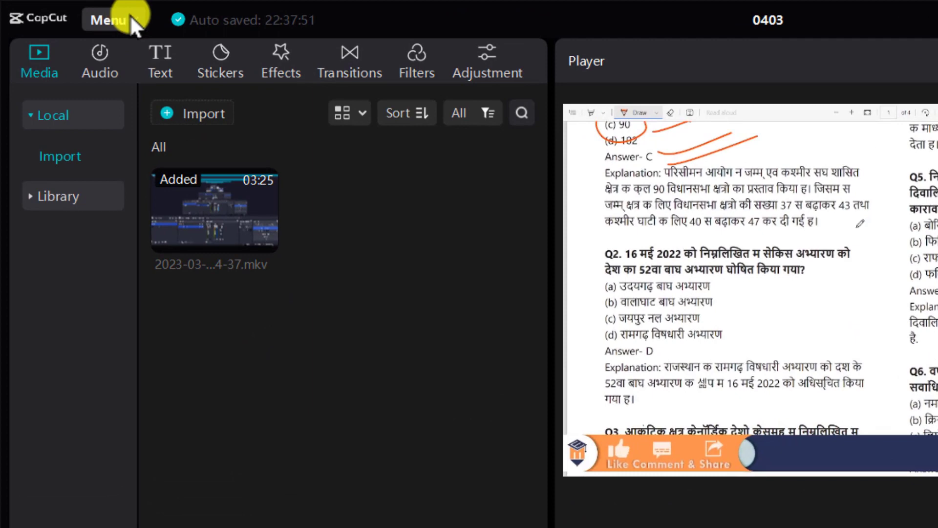
Step: Open the project's export settings and choose the Music folder as the export location
click(130, 14)
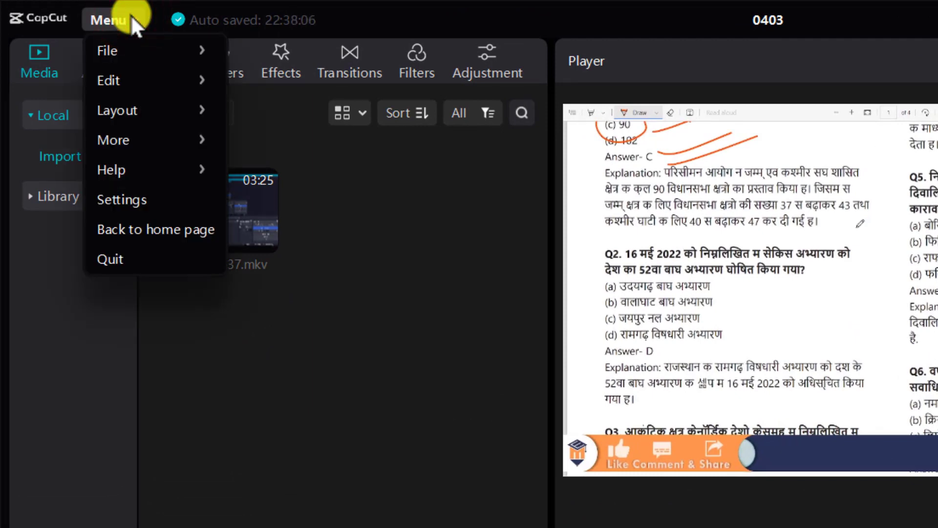
mouse_move(127, 46)
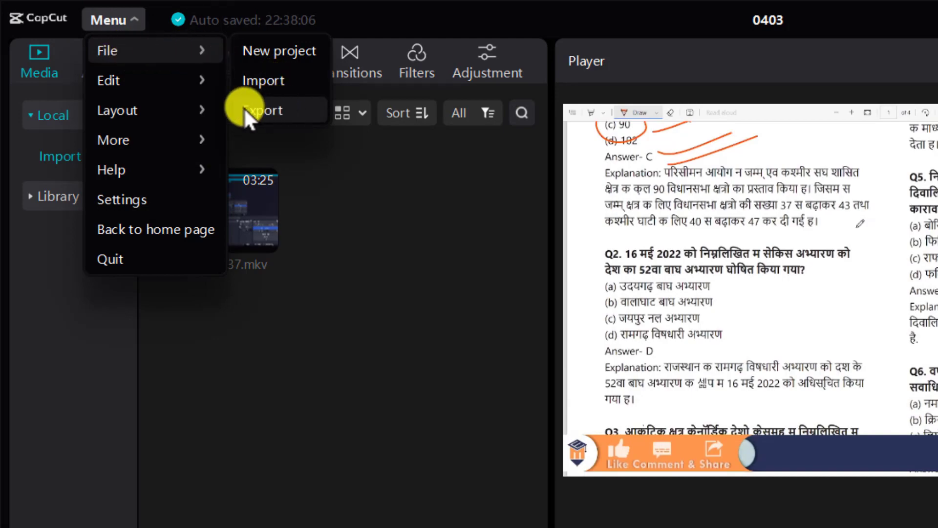
click(281, 114)
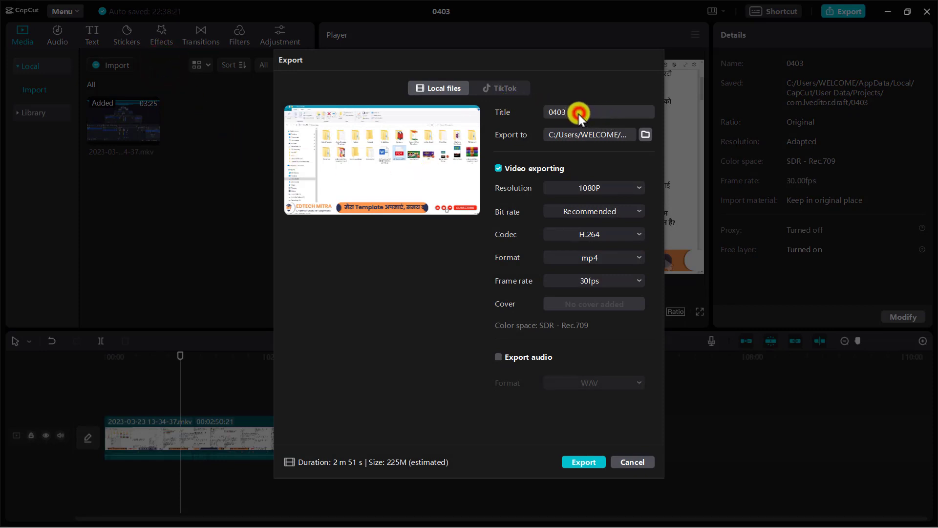
drag(578, 113, 537, 113)
click(644, 137)
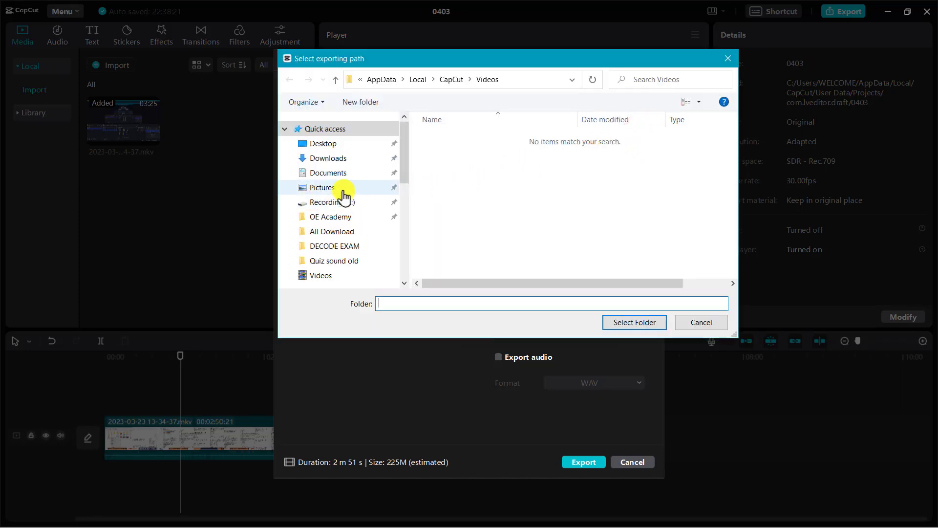
scroll(340, 189, down, 3)
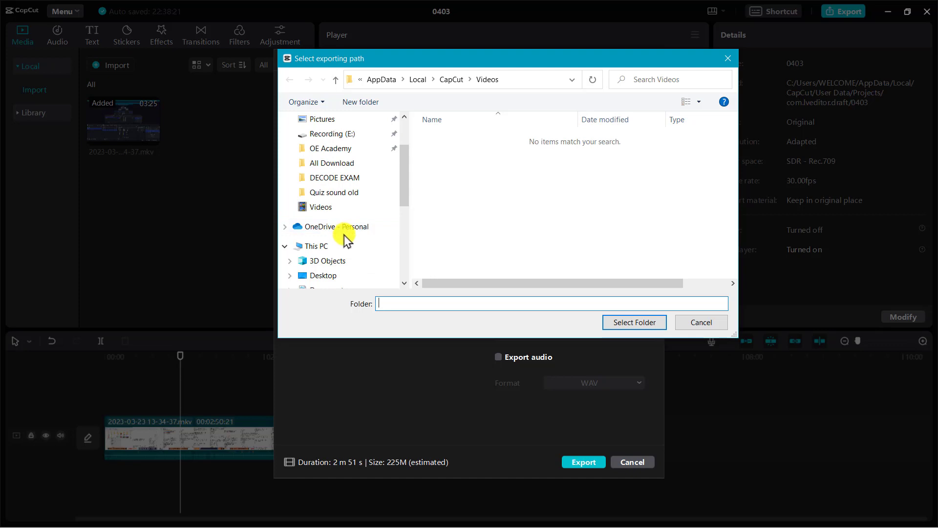
scroll(344, 236, down, 1)
click(319, 246)
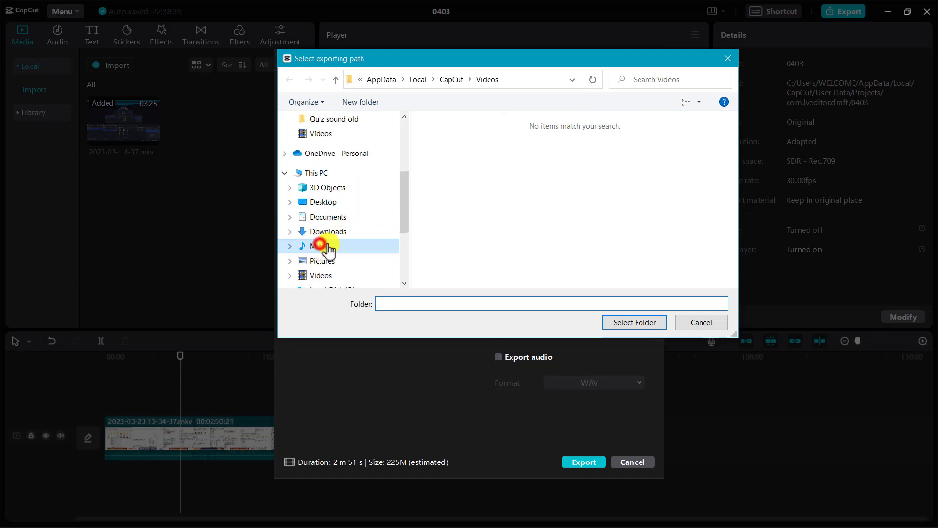
click(627, 324)
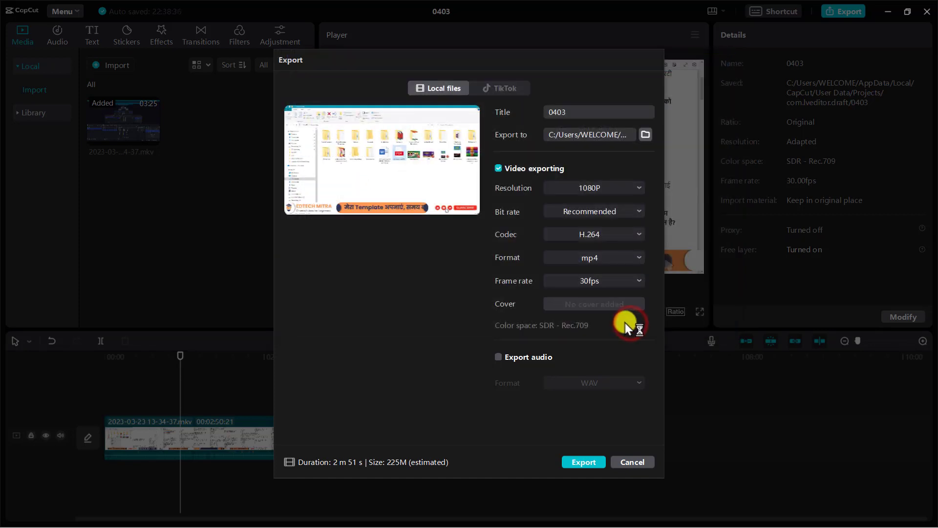
Step: Turn off video exporting, enable audio export in WAV format, and export the project
click(499, 168)
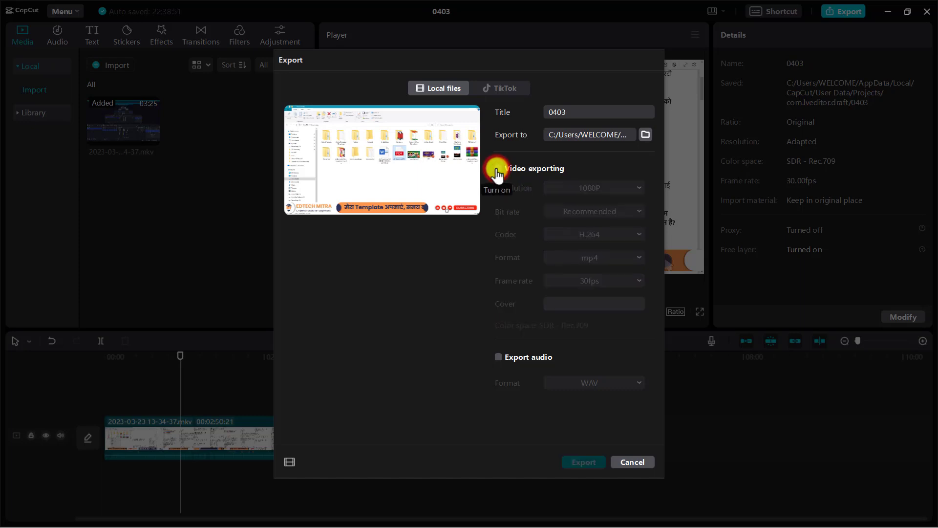
click(497, 358)
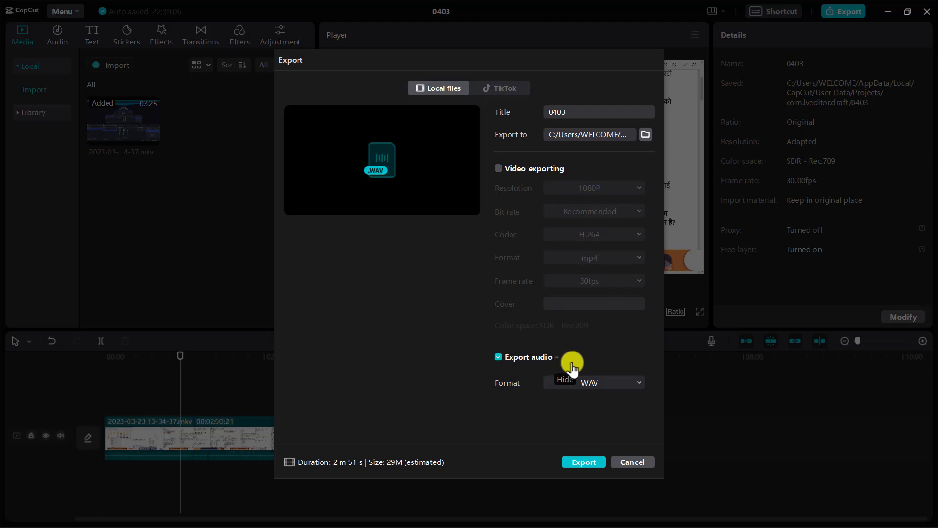
click(582, 463)
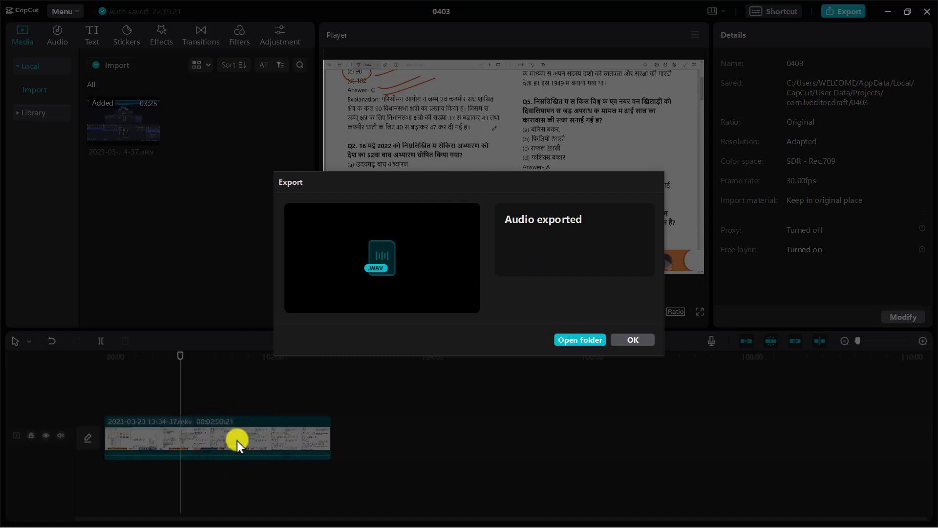
Step: Open the folder containing the exported audio, close the export dialog, and minimize the editor
click(581, 340)
click(626, 341)
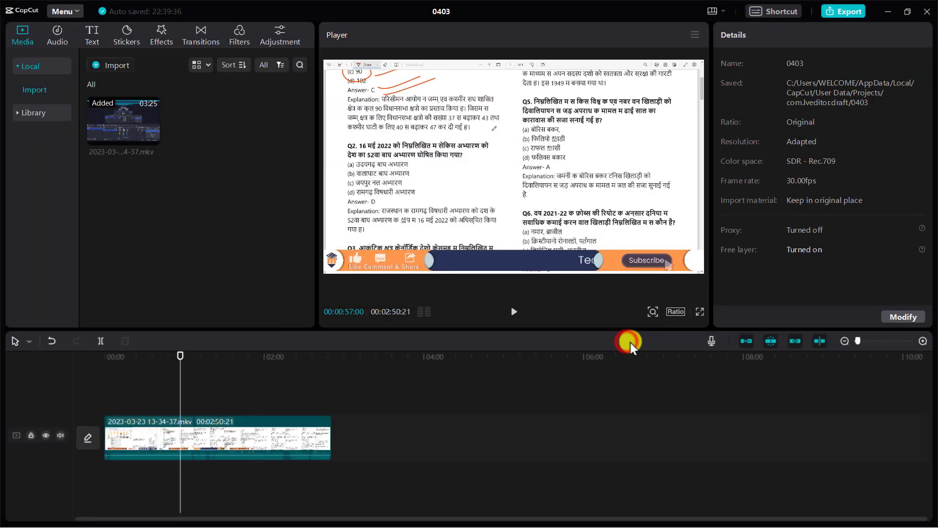
click(888, 12)
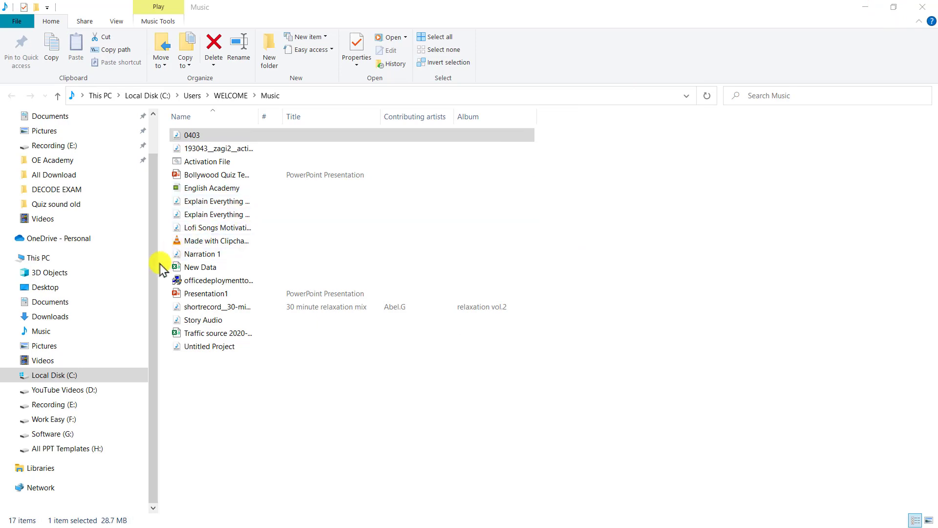
Step: Find the exported 0403 WAV file in the Music folder, shrink that window, and close the other Music window behind it
click(52, 331)
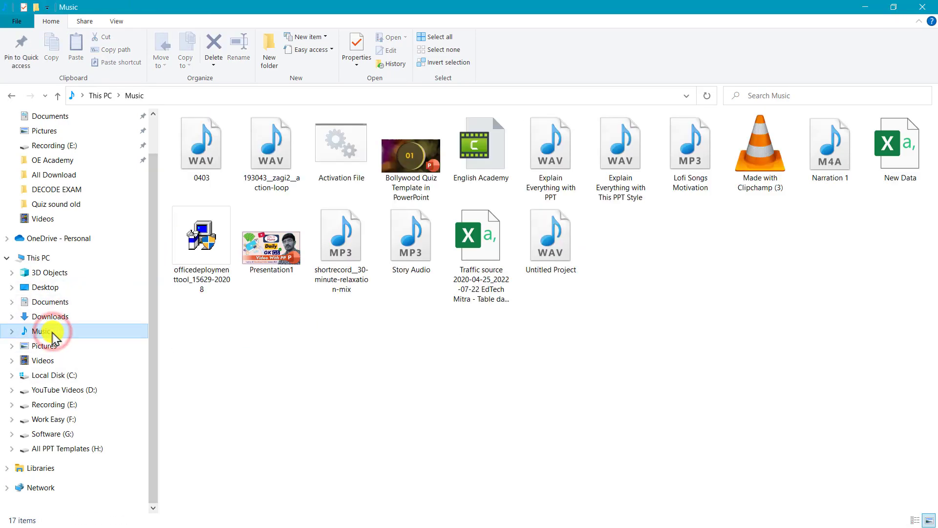
click(207, 136)
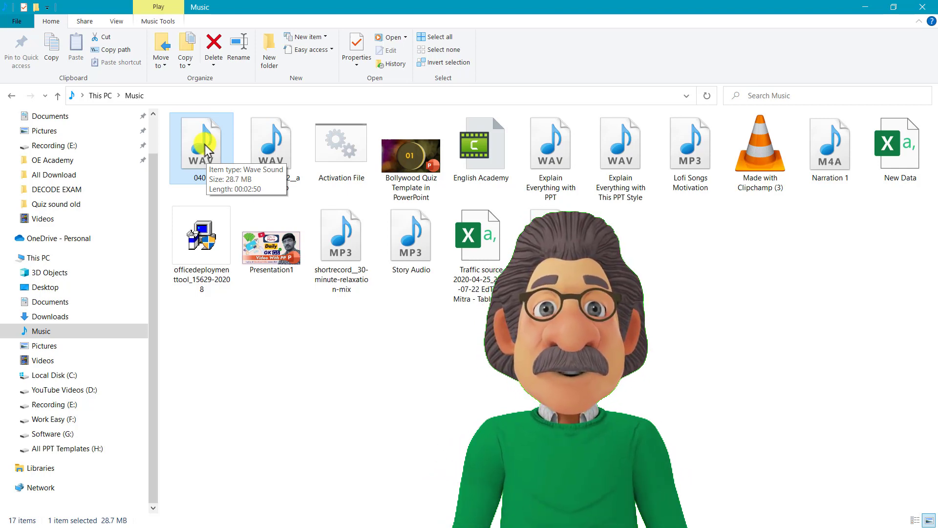
click(893, 7)
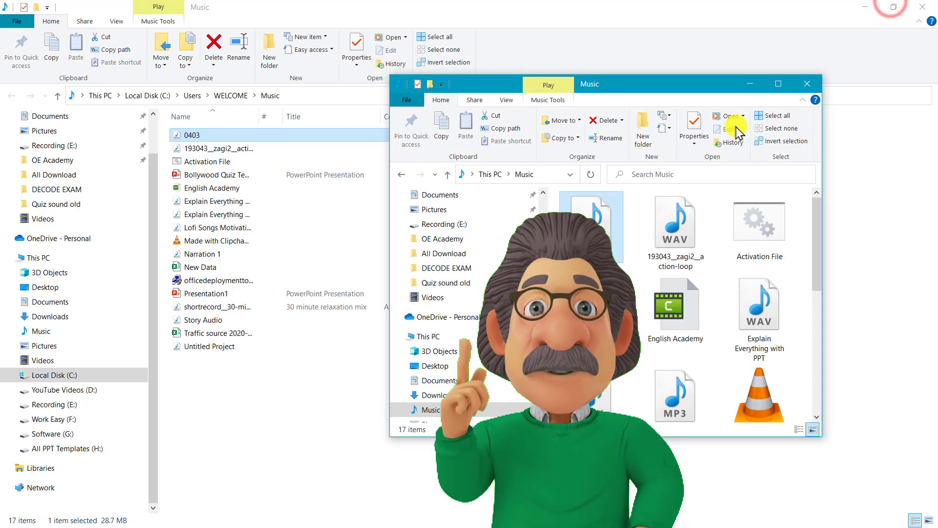
click(925, 7)
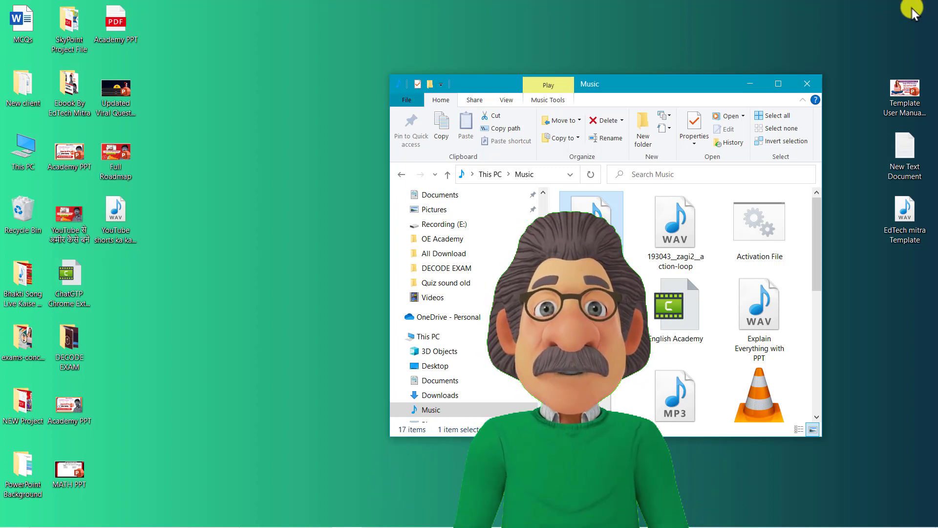
Step: Minimize the Music folder window, switch to Google Chrome, and search Google for "Adobe podcast"
click(750, 83)
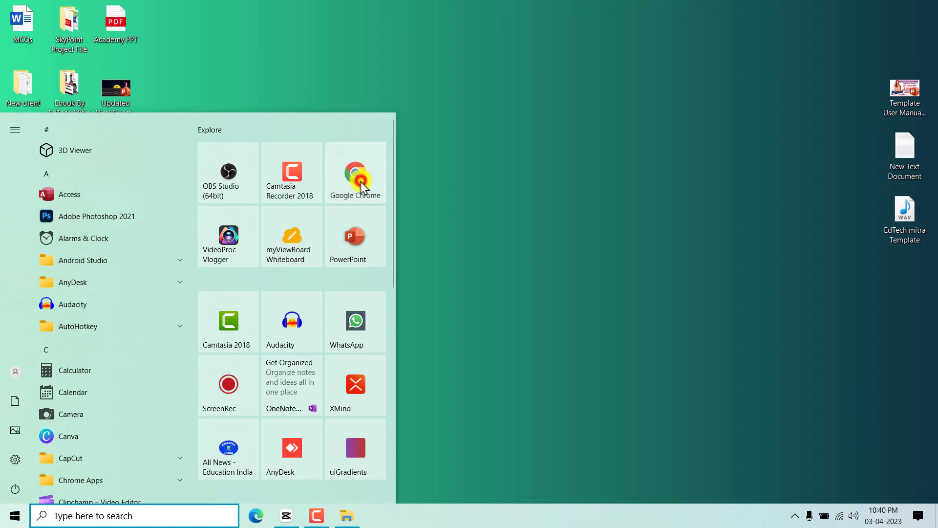
click(355, 177)
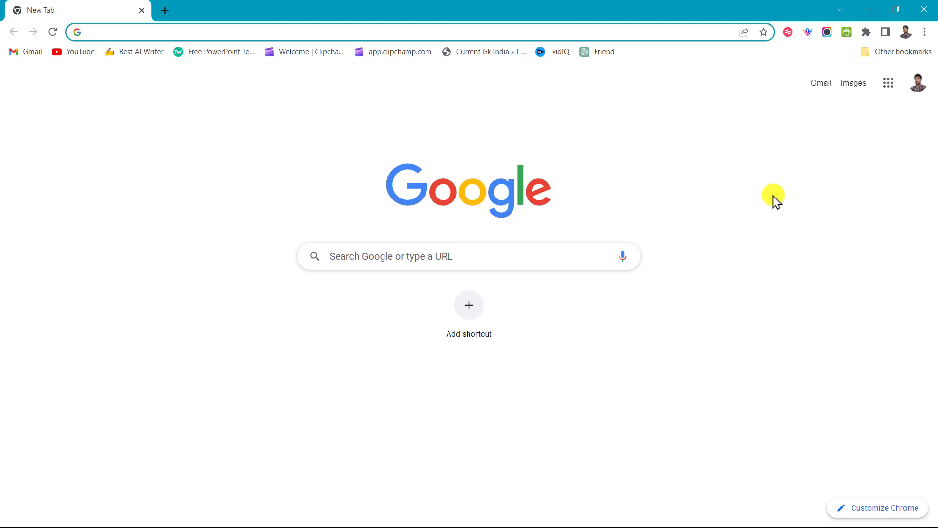
click(400, 255)
text(A)
text(dobe)
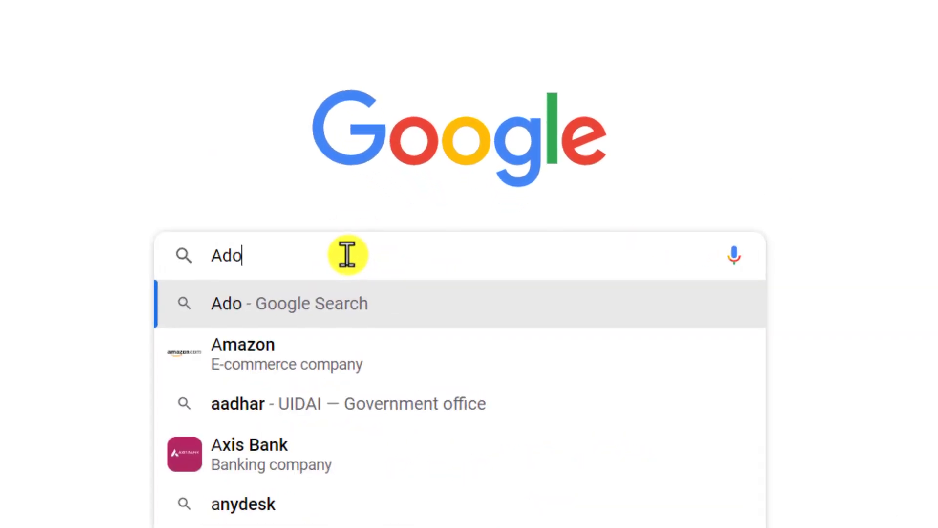
text( podcast)
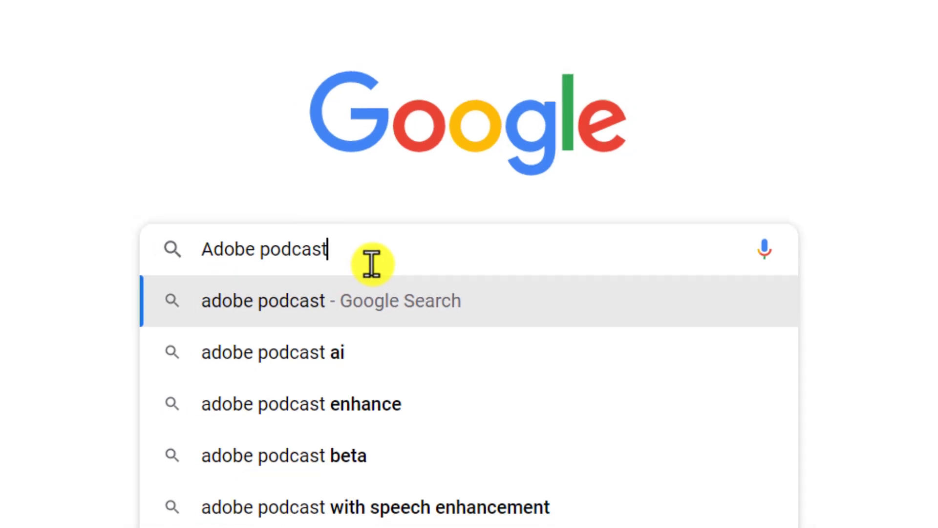
key(Return)
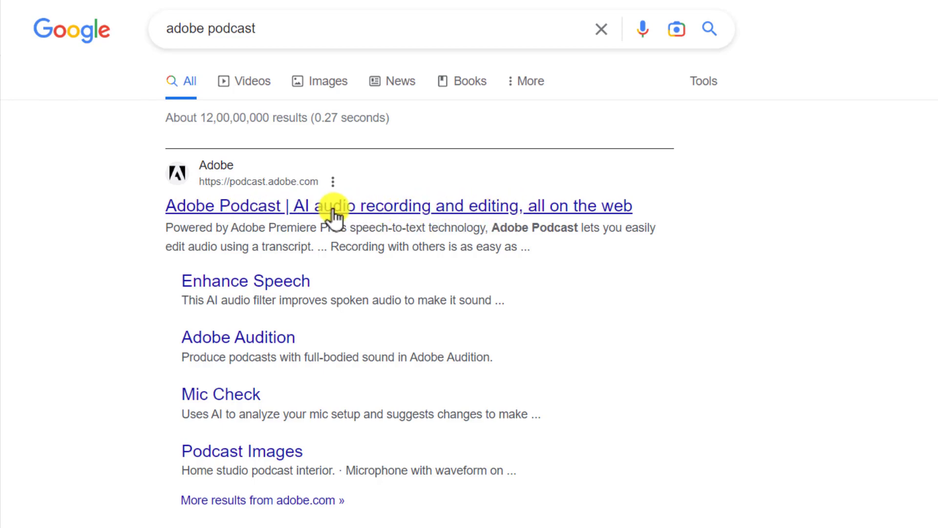
Step: Open the Adobe Podcast website from the search results and sign in with a Google account
click(378, 210)
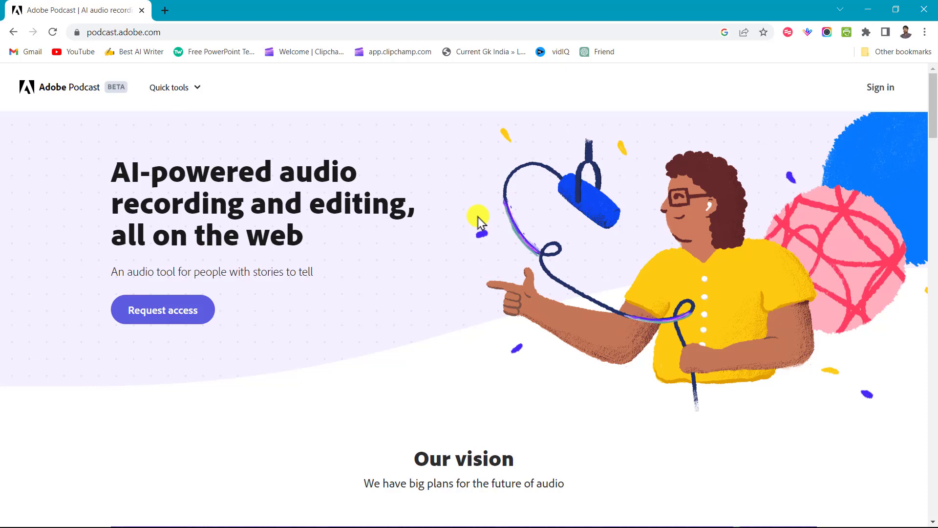
click(875, 93)
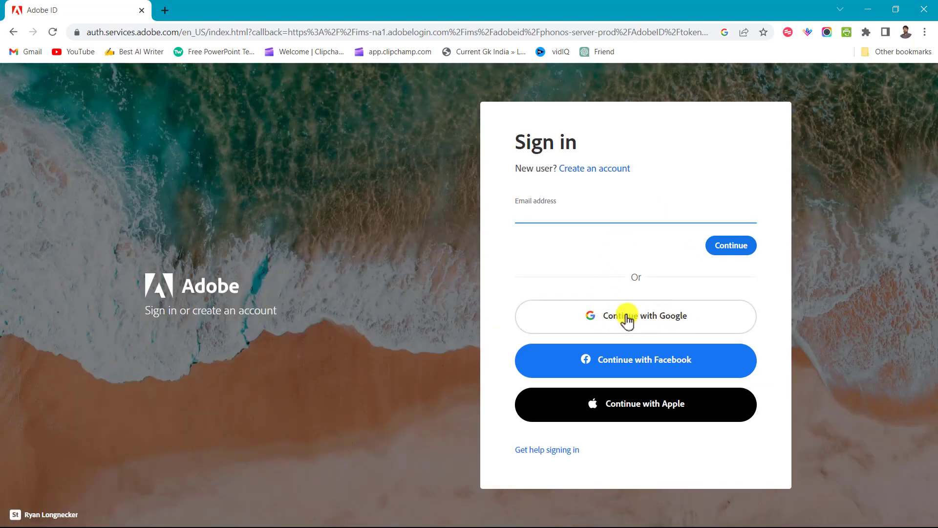
click(663, 317)
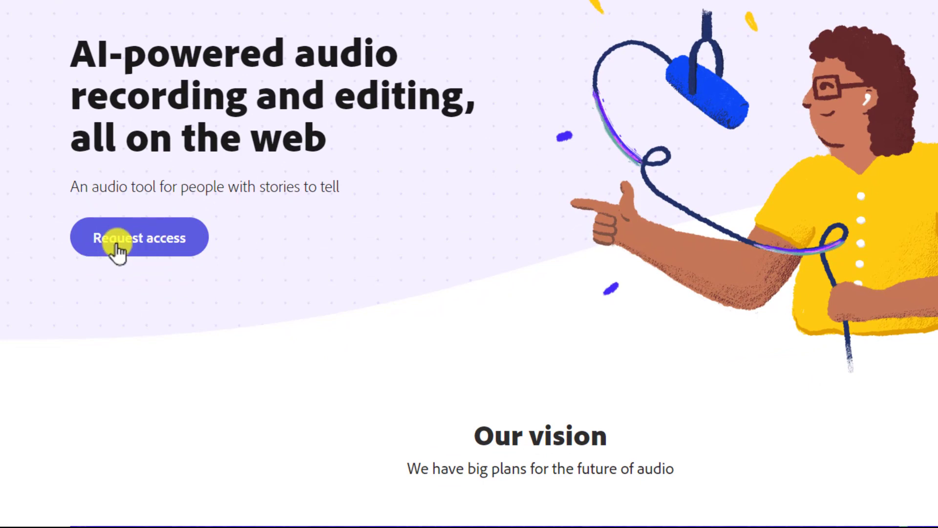
Step: Request Adobe Podcast access by submitting the form with full name, email, age 18 or older, and India as the country
click(156, 250)
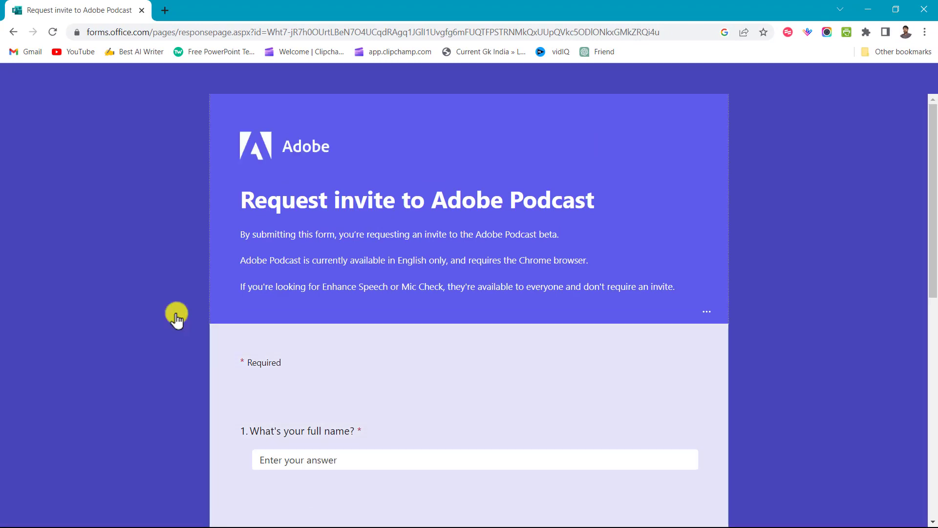
scroll(633, 217, down, 1)
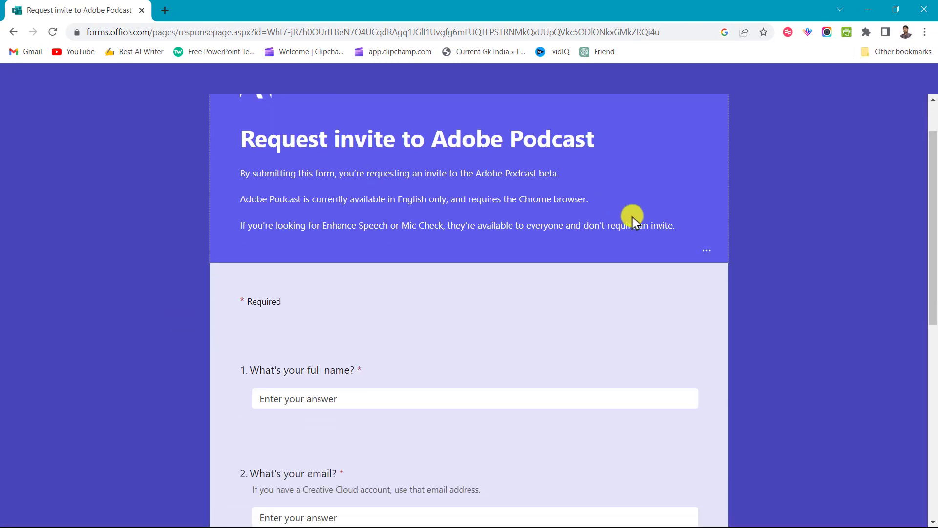
scroll(633, 217, down, 2)
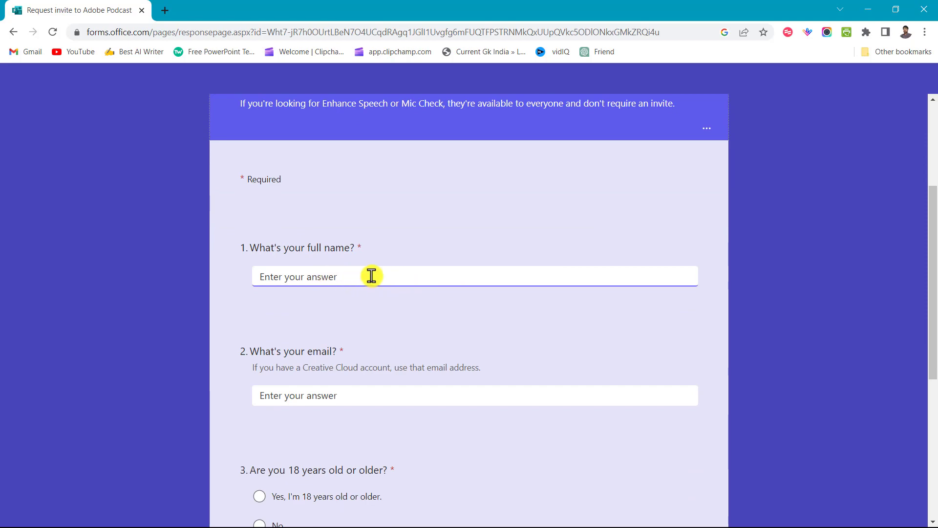
scroll(393, 295, down, 4)
scroll(395, 295, up, 4)
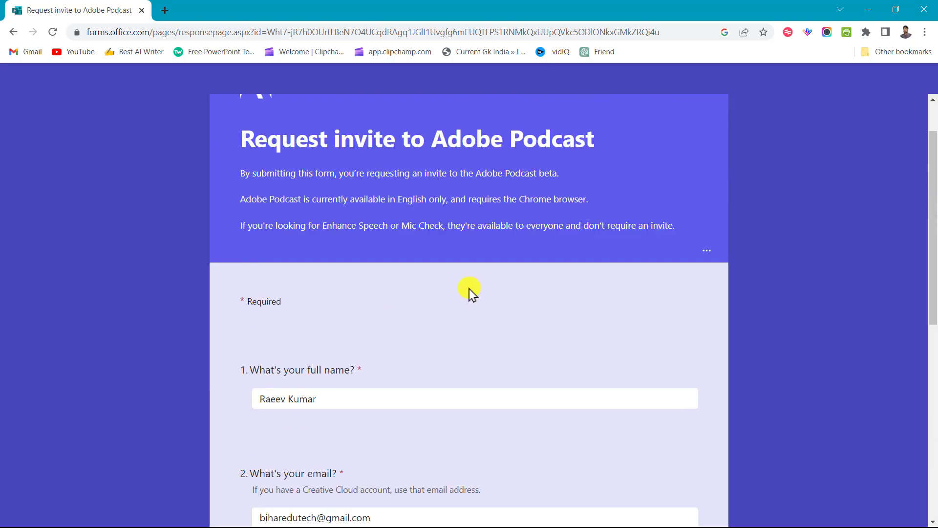
scroll(467, 289, down, 3)
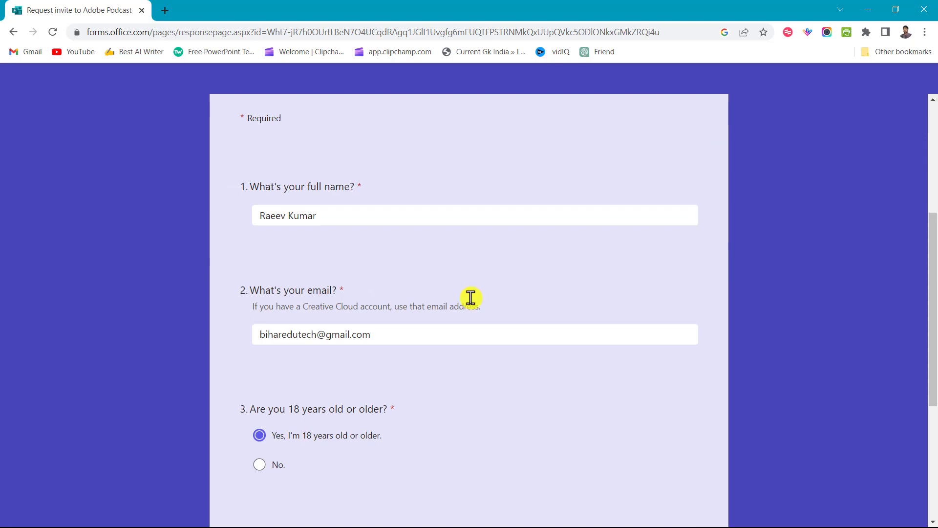
scroll(481, 320, down, 4)
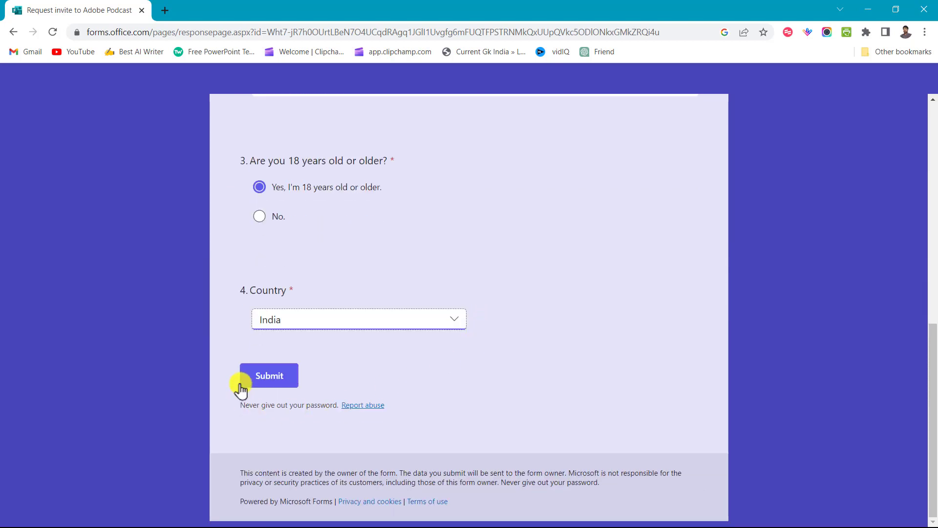
click(272, 382)
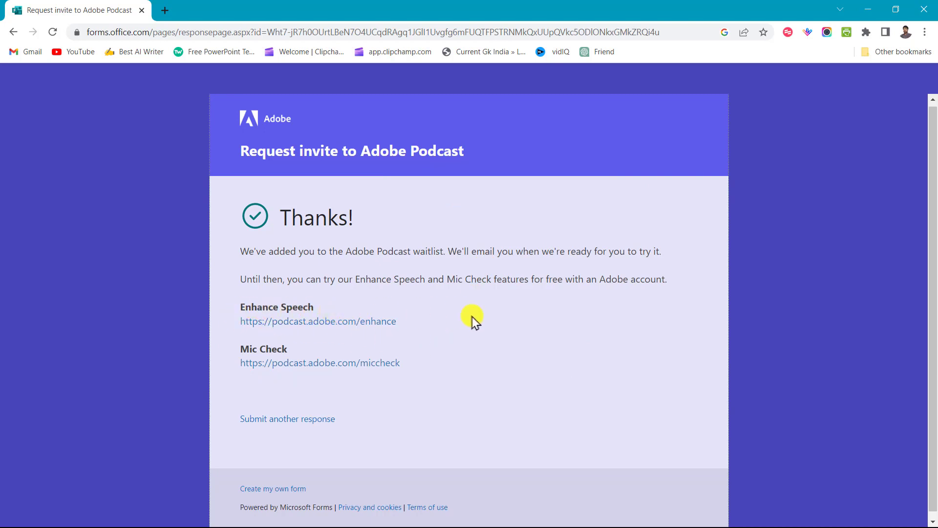
Step: Open the Enhance Speech link in a new browser tab and switch to that tab
right_click(359, 328)
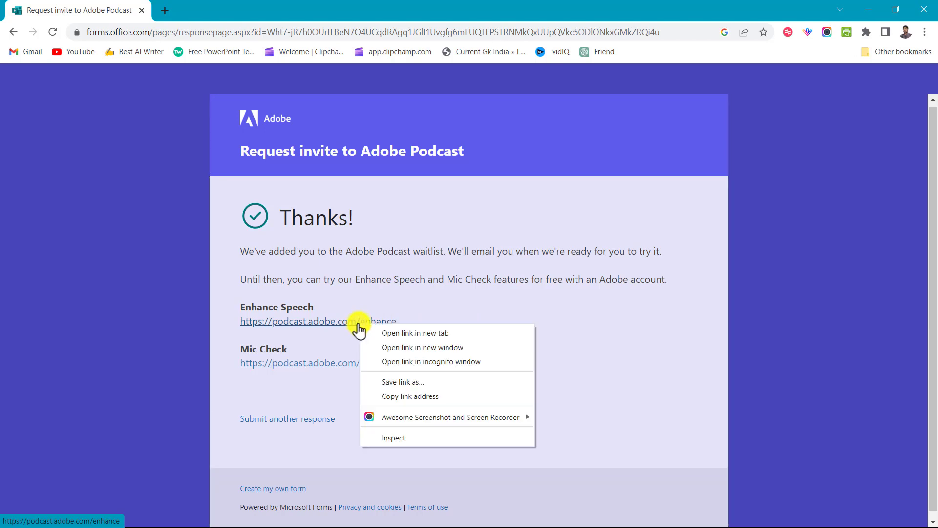
click(406, 334)
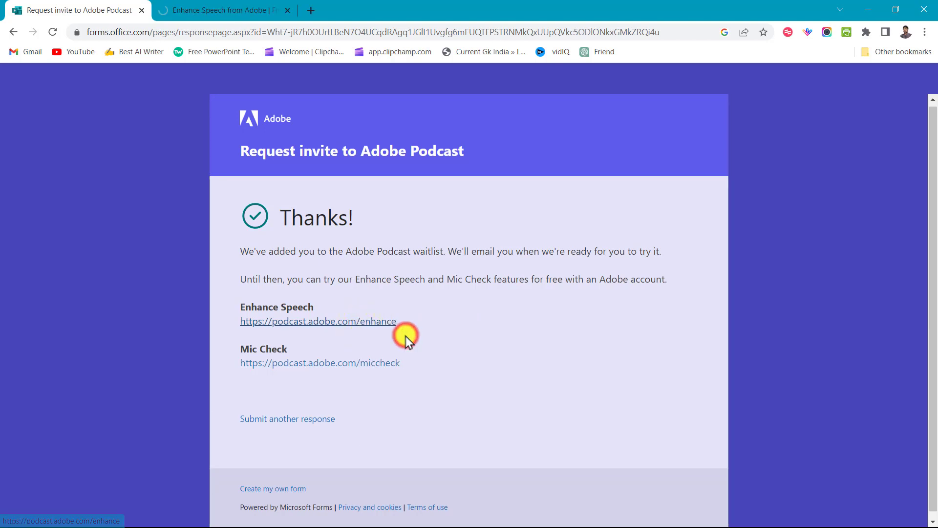
click(231, 10)
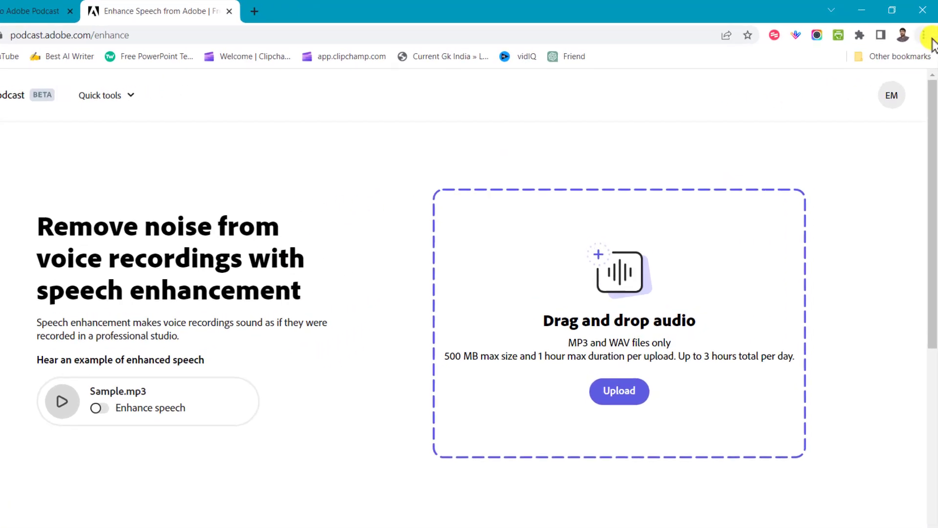
Step: Create a shortcut to this page named Enhance Speech that opens as its own window
click(922, 45)
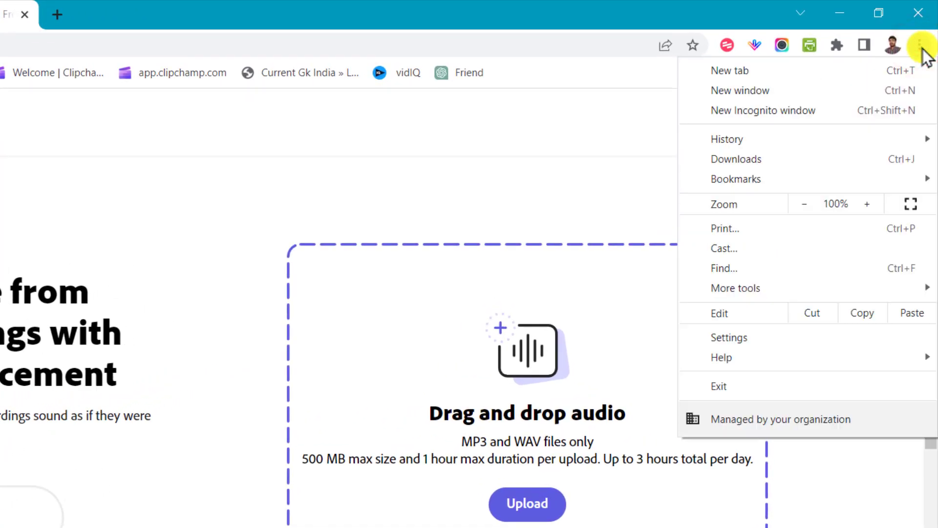
mouse_move(745, 295)
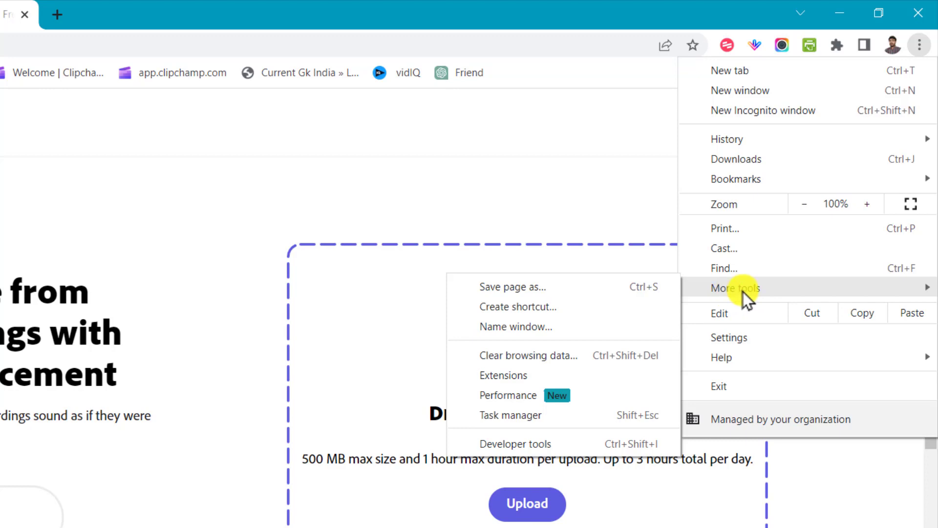
click(513, 307)
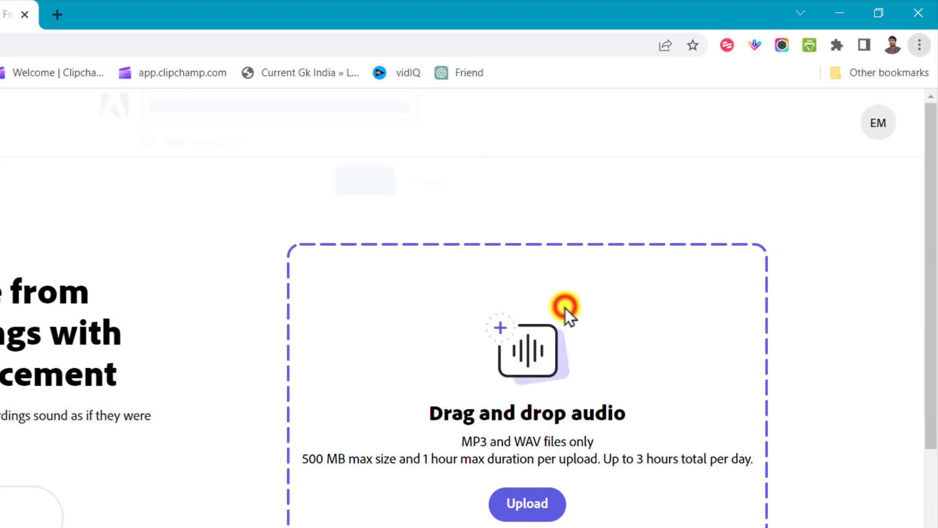
text(Enhance Speech)
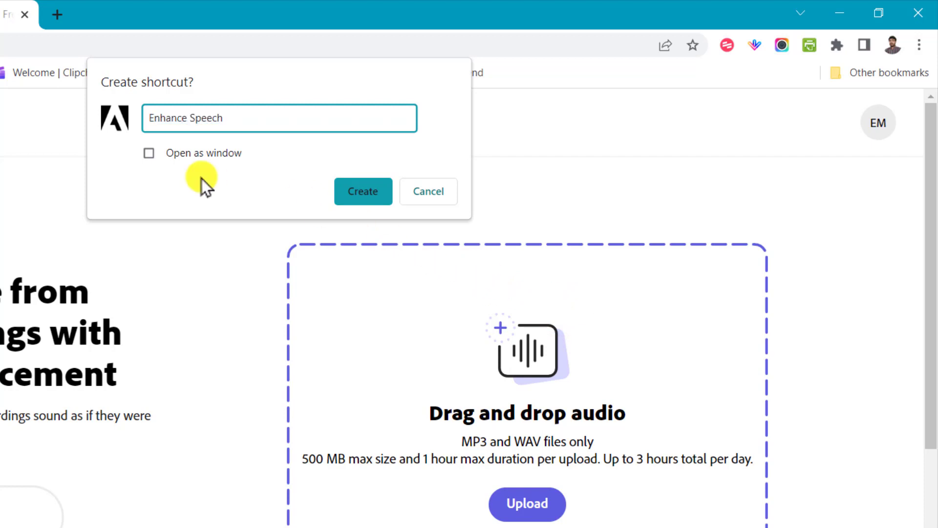
click(148, 153)
click(368, 190)
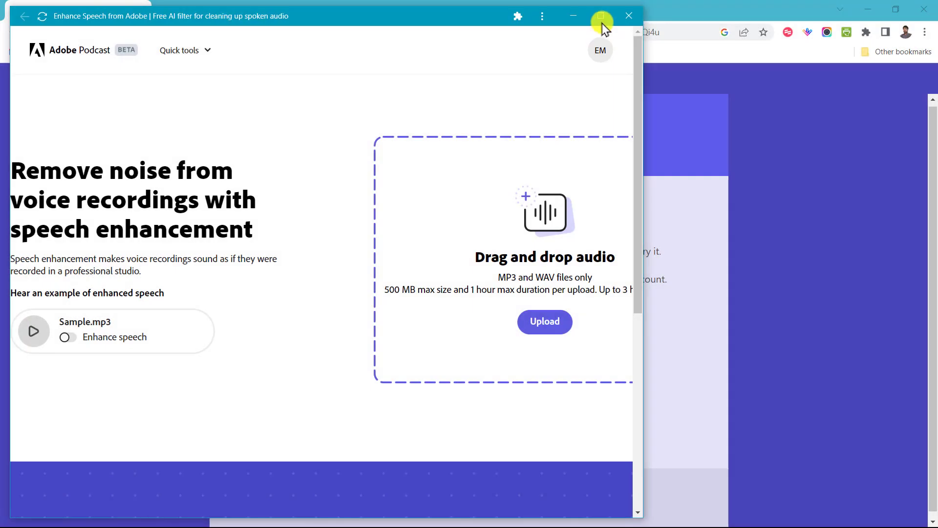
Step: Maximize the new Enhance Speech window, then close it and the browser to return to the desktop
click(601, 19)
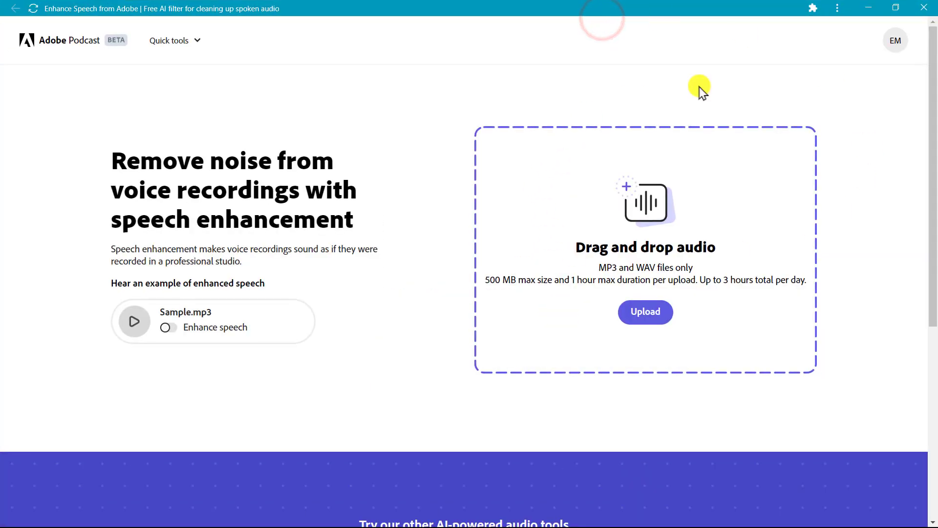
click(927, 8)
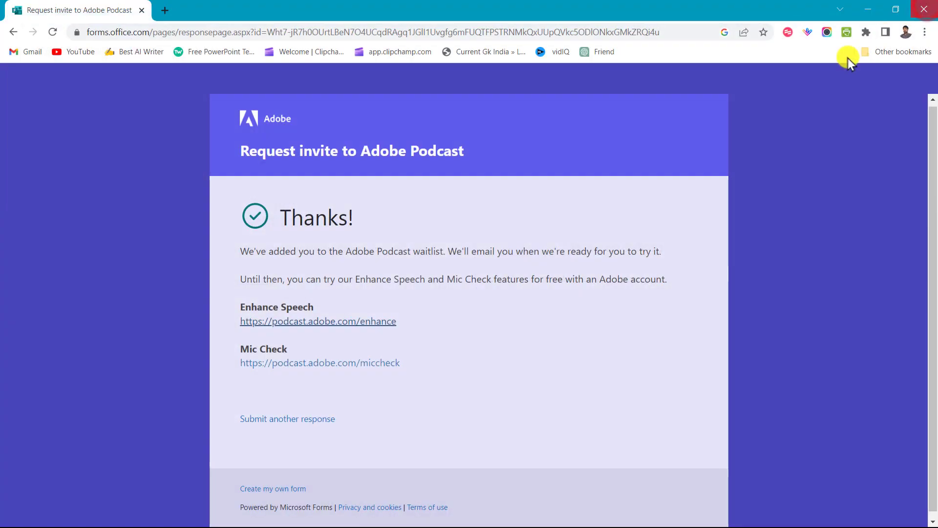
click(927, 12)
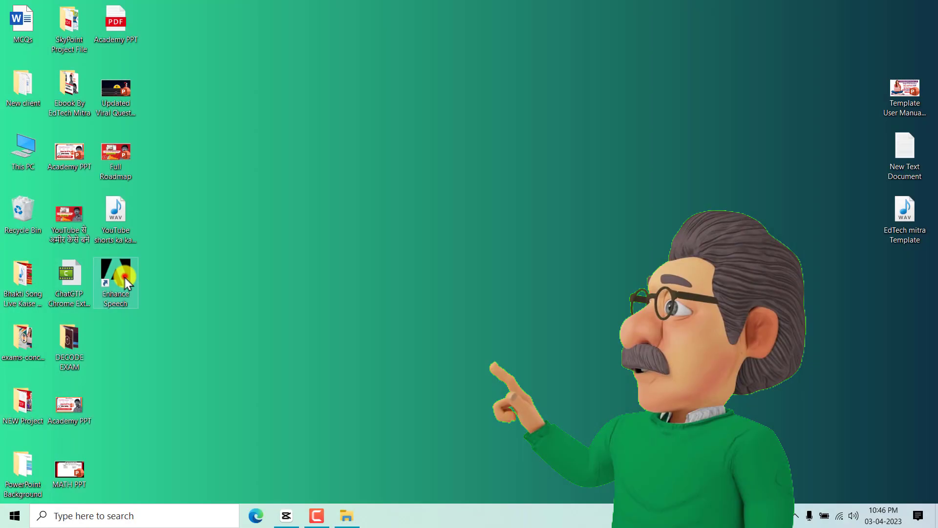
Step: Pin the Enhance Speech desktop shortcut to the taskbar and launch it from there
drag(124, 278, 421, 512)
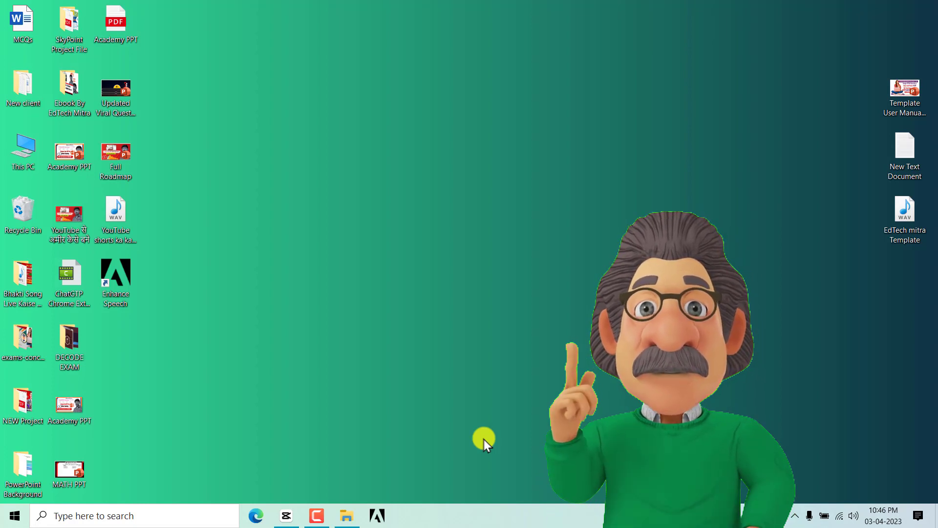
click(377, 517)
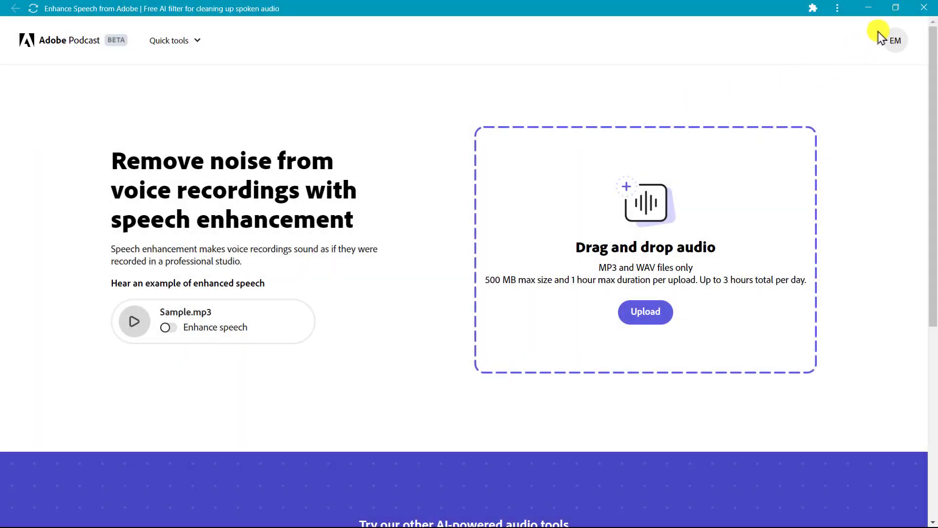
Step: Restore the Enhance Speech window to a smaller size and arrange it beside the Music folder window
click(896, 8)
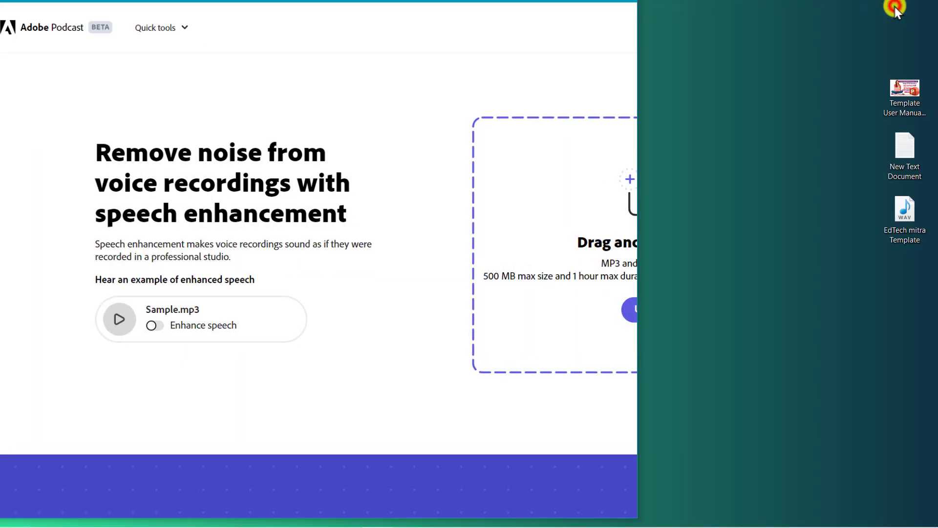
drag(407, 24, 648, 34)
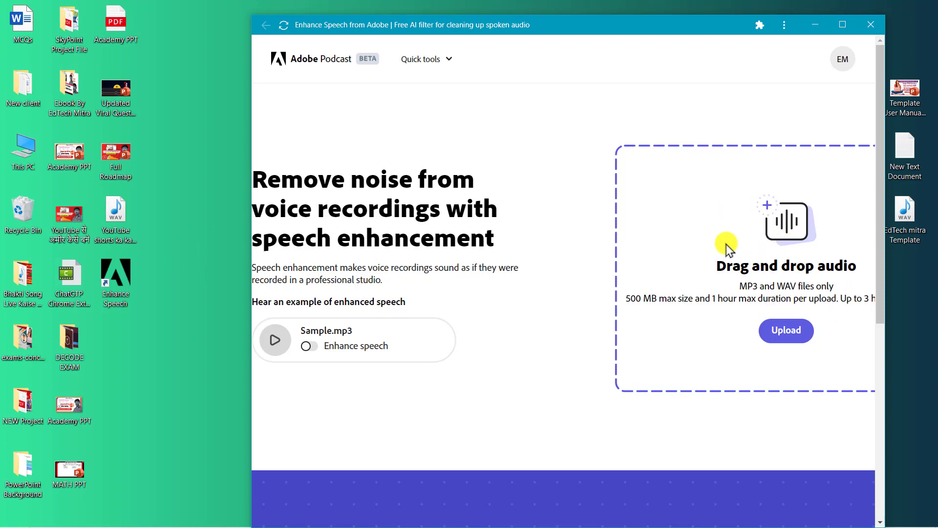
key(alt+Tab)
drag(694, 85, 351, 57)
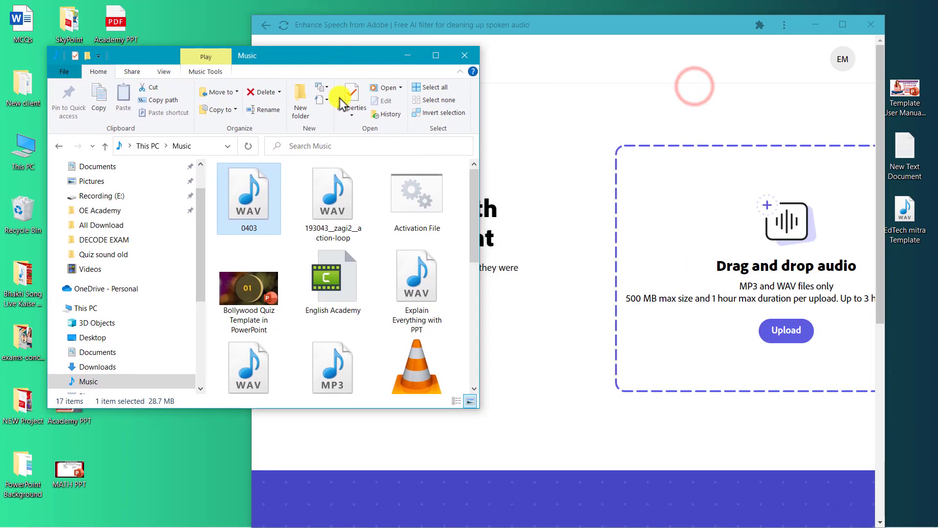
Step: Upload the 0403 WAV file from the Music folder to Enhance Speech and maximize its window
click(249, 197)
drag(249, 198, 795, 271)
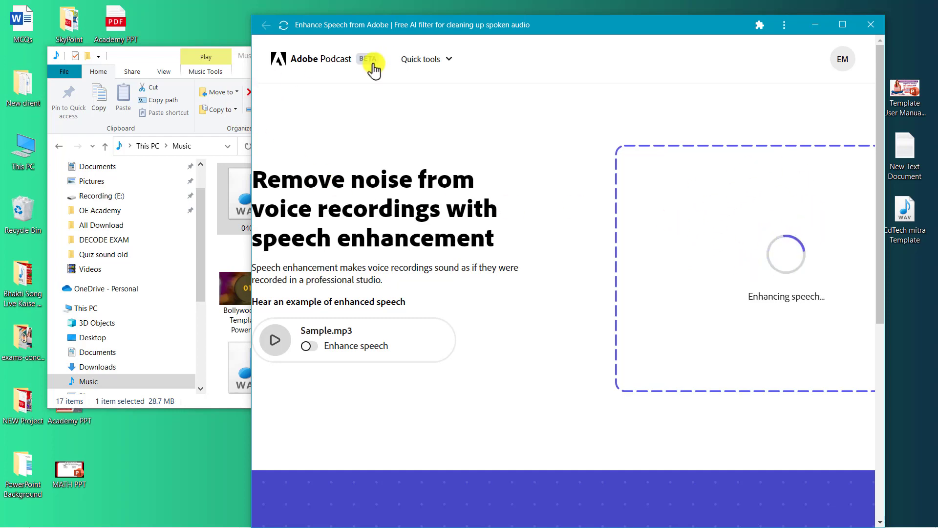
click(841, 24)
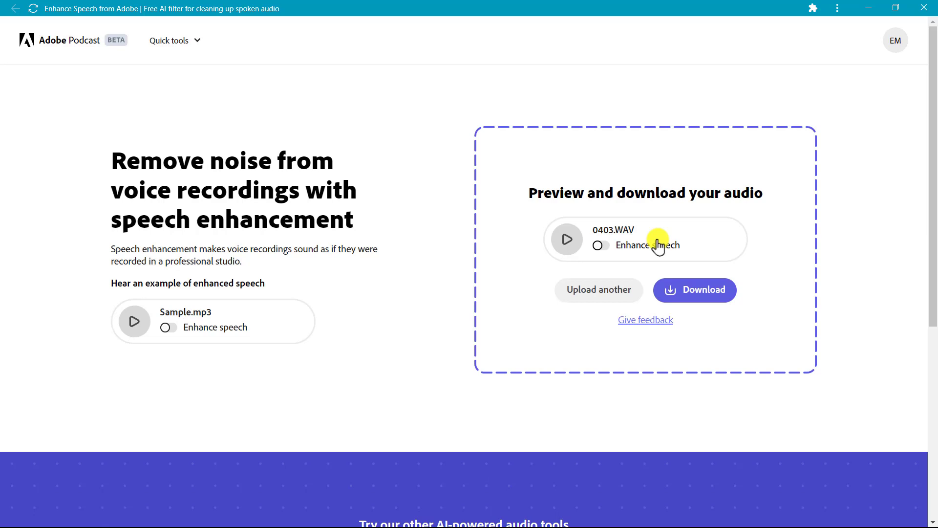
Step: Play the original 0403.WAV preview, turn on Enhance speech, and play the enhanced version for comparison
click(567, 240)
click(598, 247)
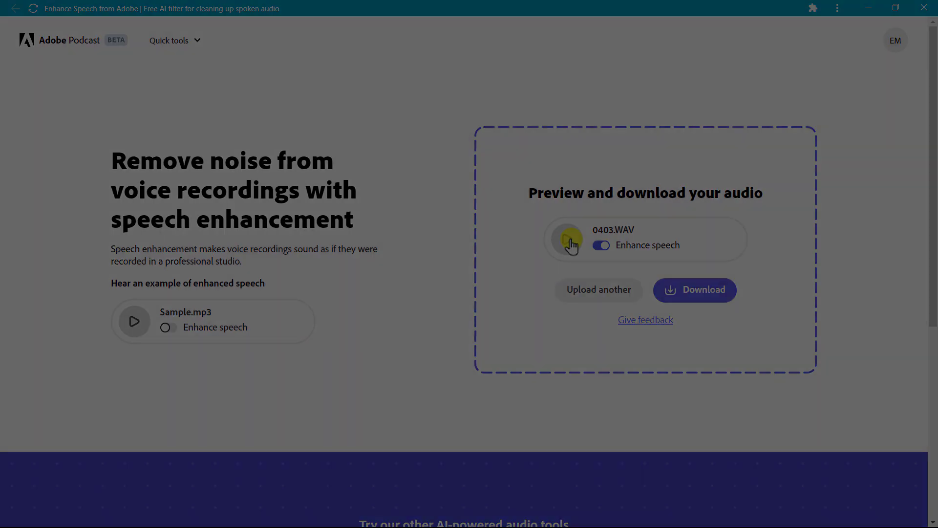
click(568, 239)
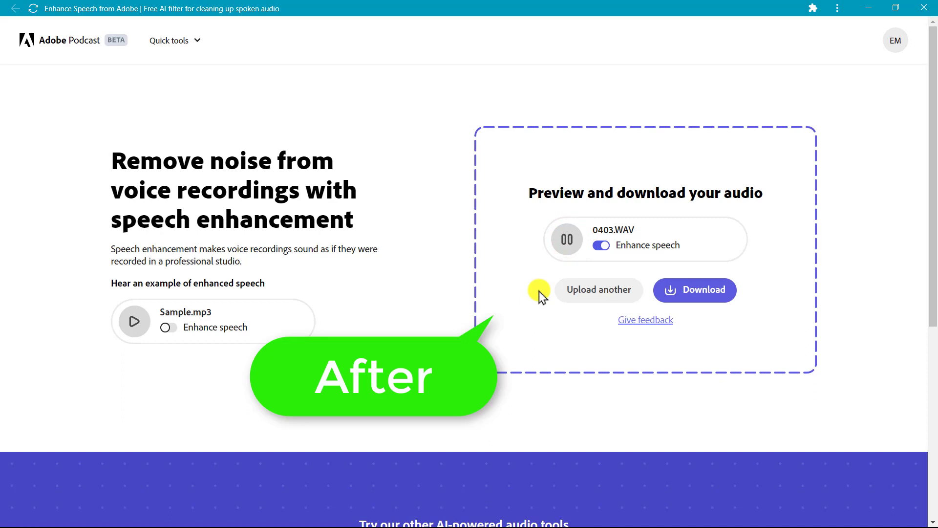
Step: Stop the preview, download the enhanced audio to the Music folder as 0403 (enhanced) in WAV format, and close Enhance Speech
click(569, 246)
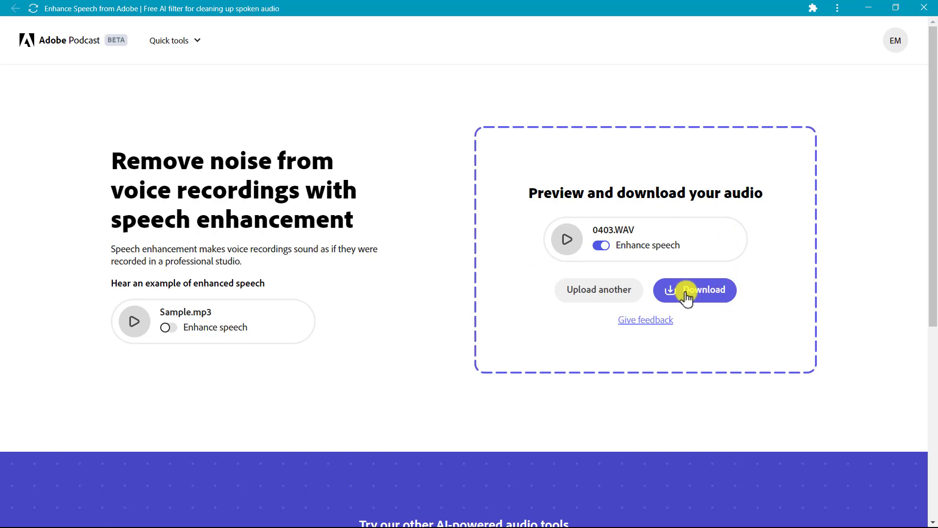
click(705, 299)
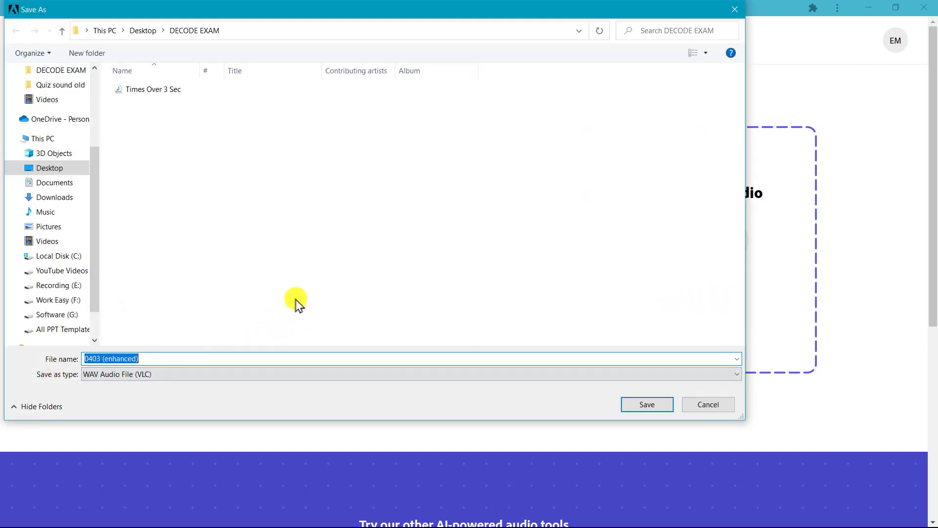
click(49, 214)
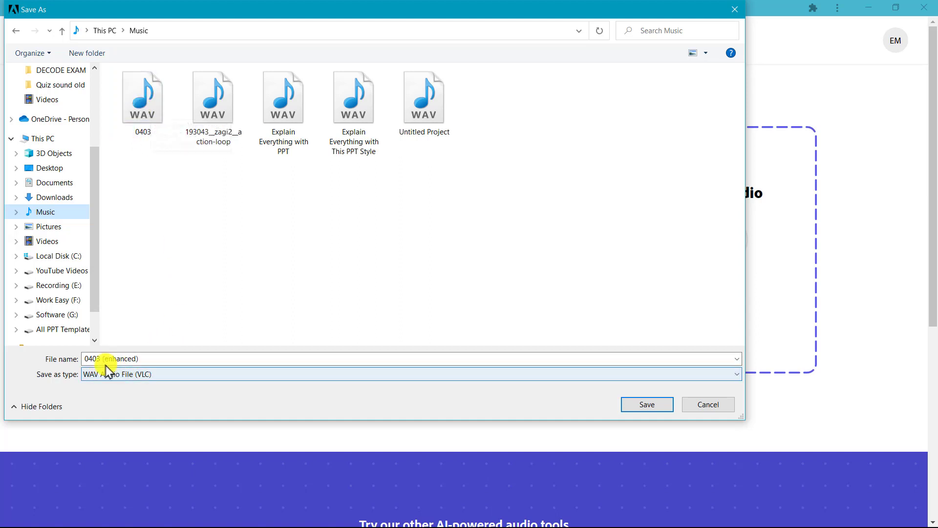
click(648, 406)
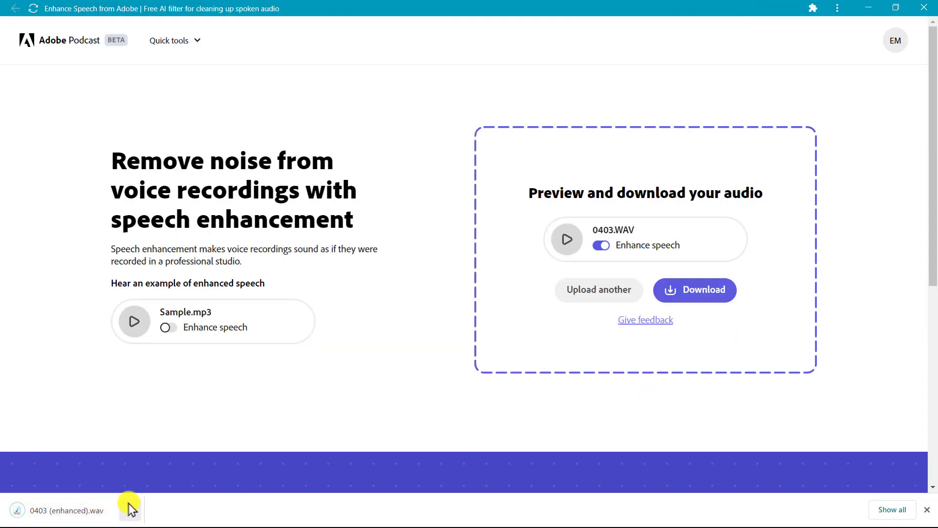
click(923, 8)
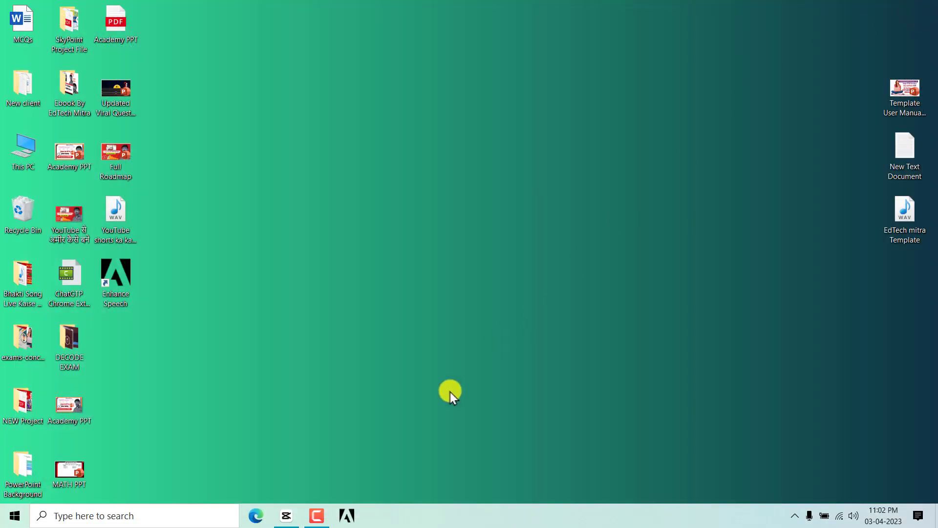
click(286, 515)
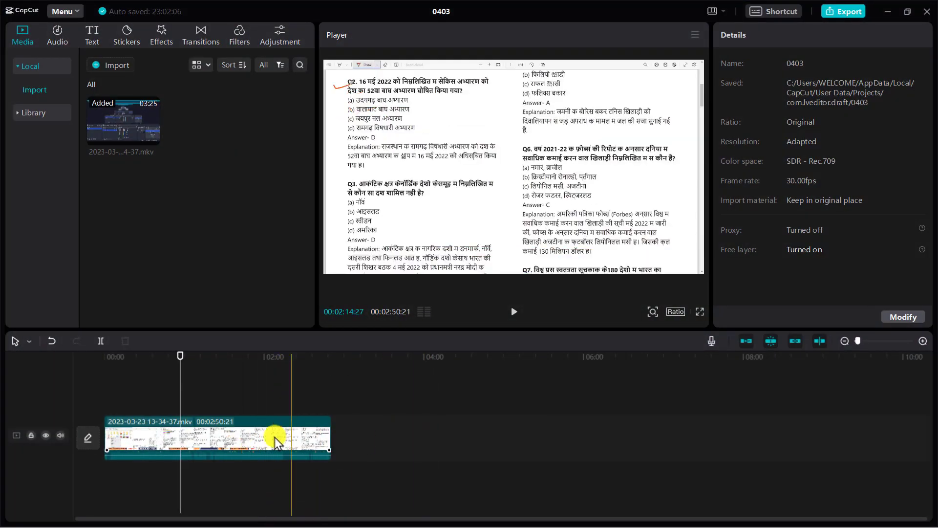
click(243, 440)
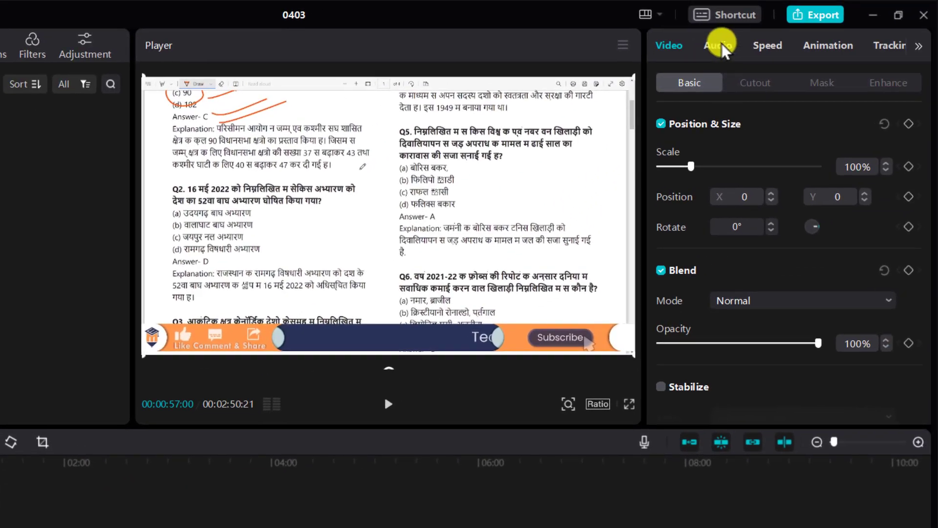
click(719, 46)
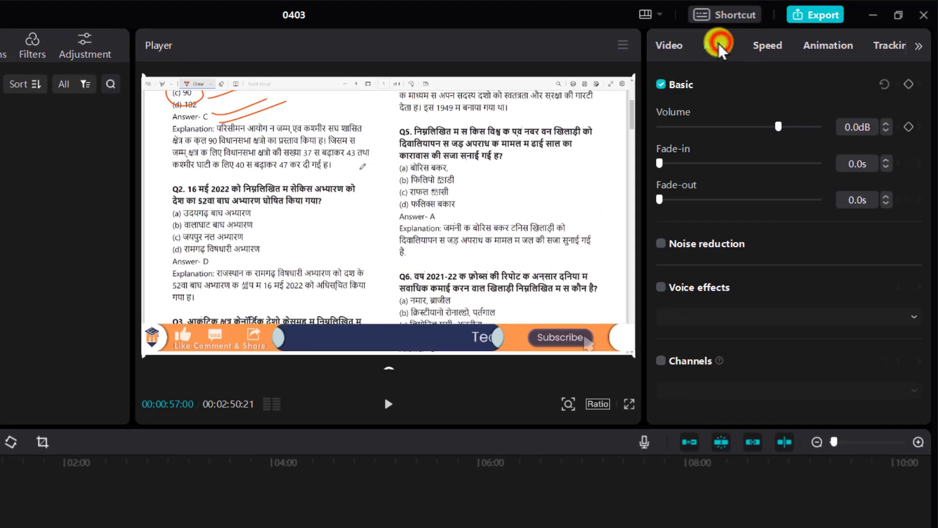
drag(777, 126, 630, 125)
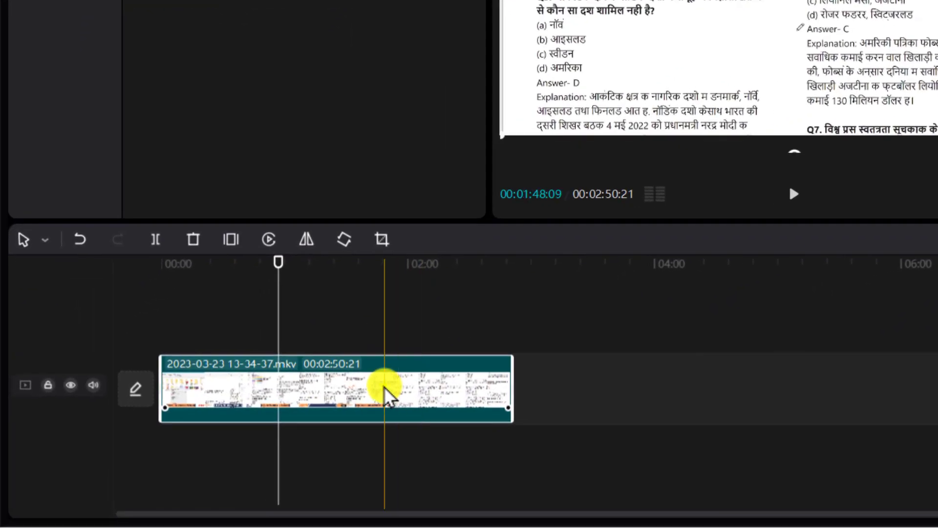
right_click(335, 407)
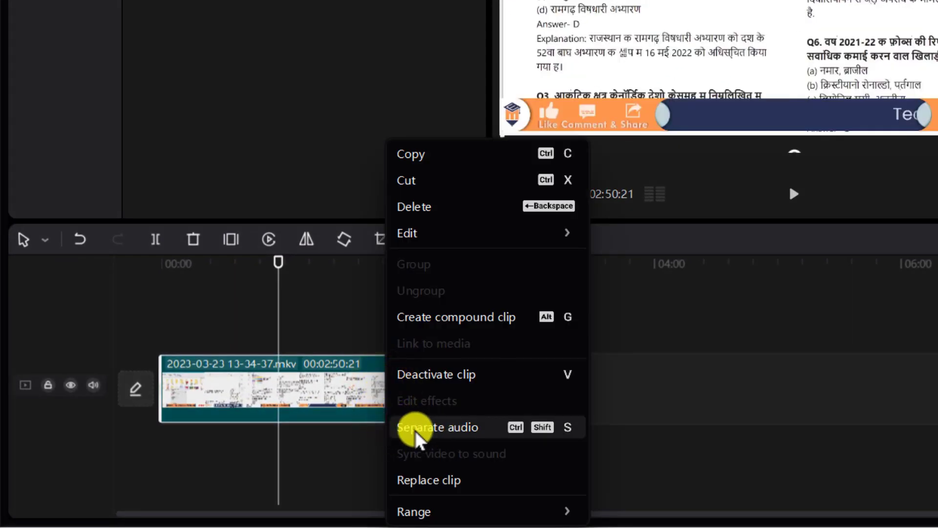
click(463, 430)
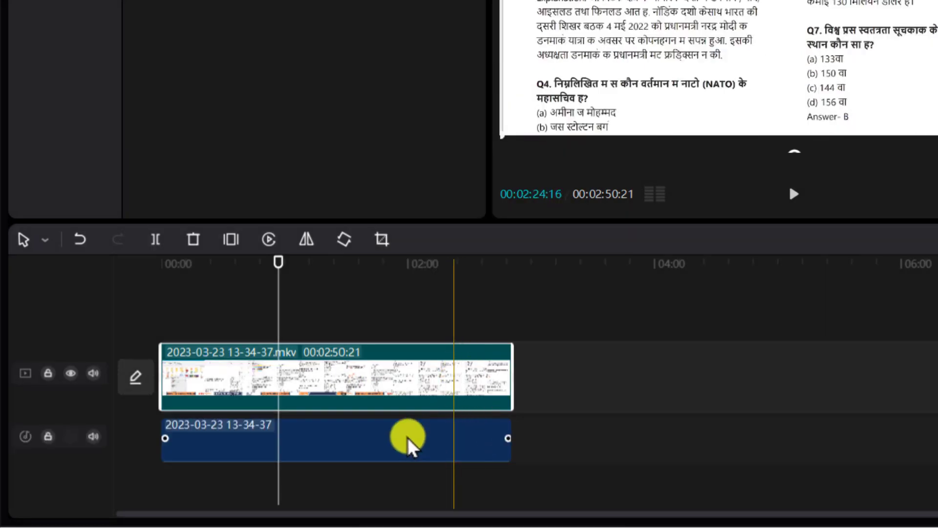
click(340, 444)
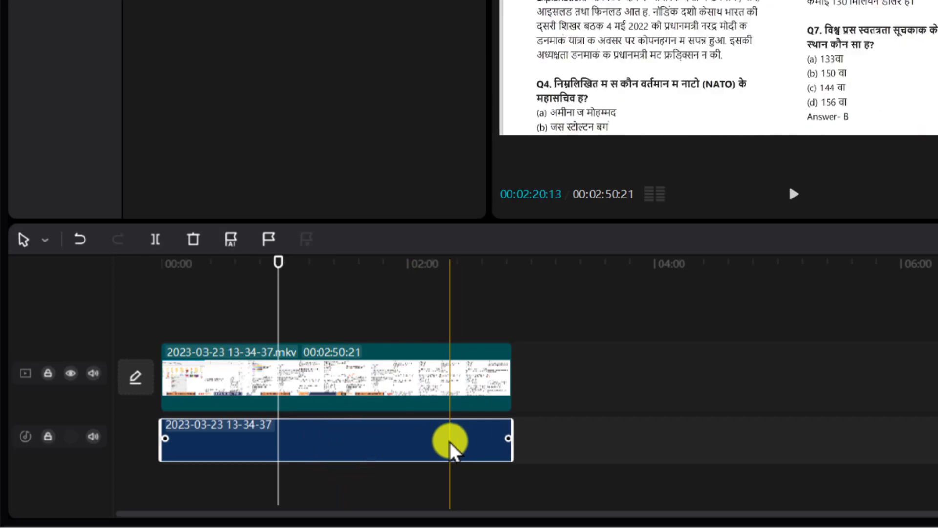
key(Delete)
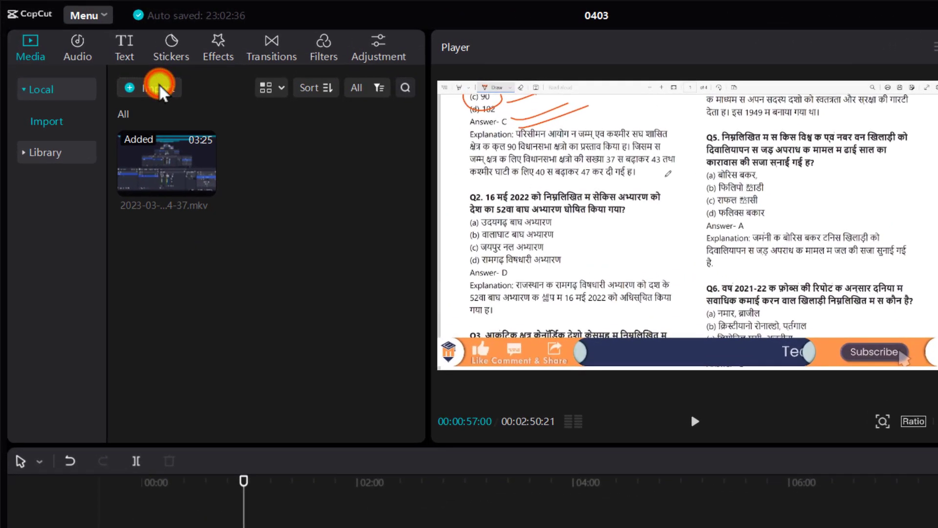
Step: Import the 0403 (enhanced) WAV file from the Music folder into the project media
click(118, 67)
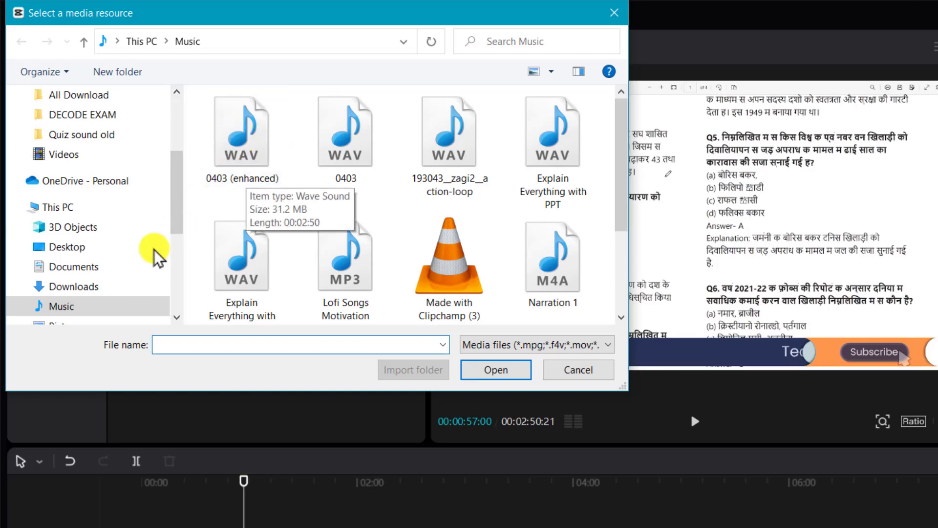
click(80, 306)
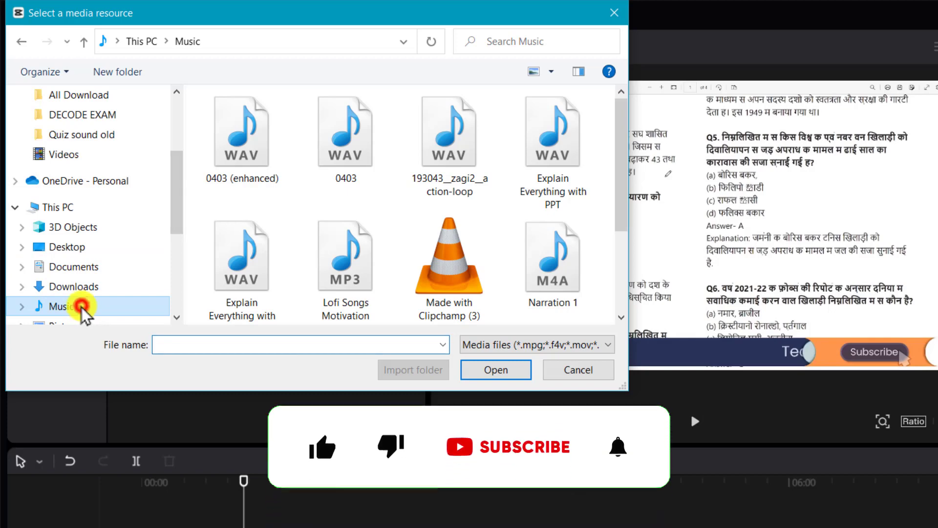
click(243, 142)
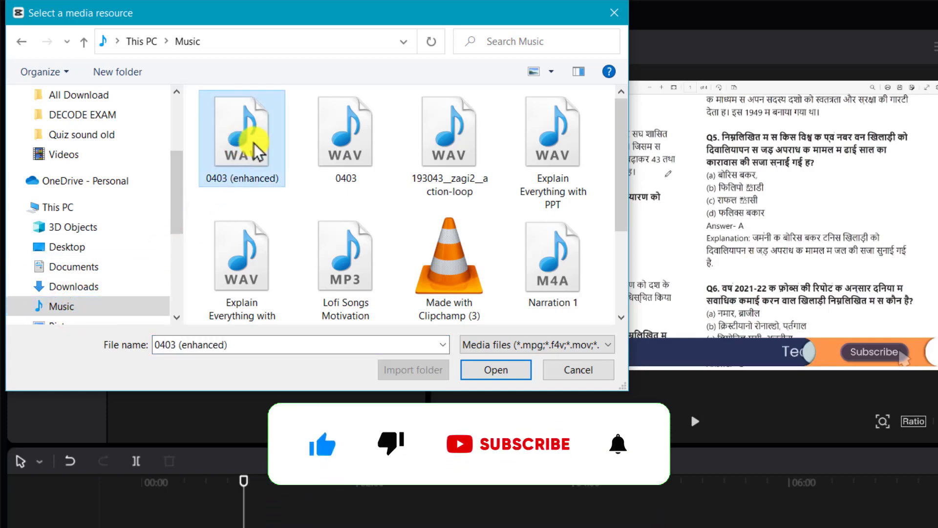
click(494, 368)
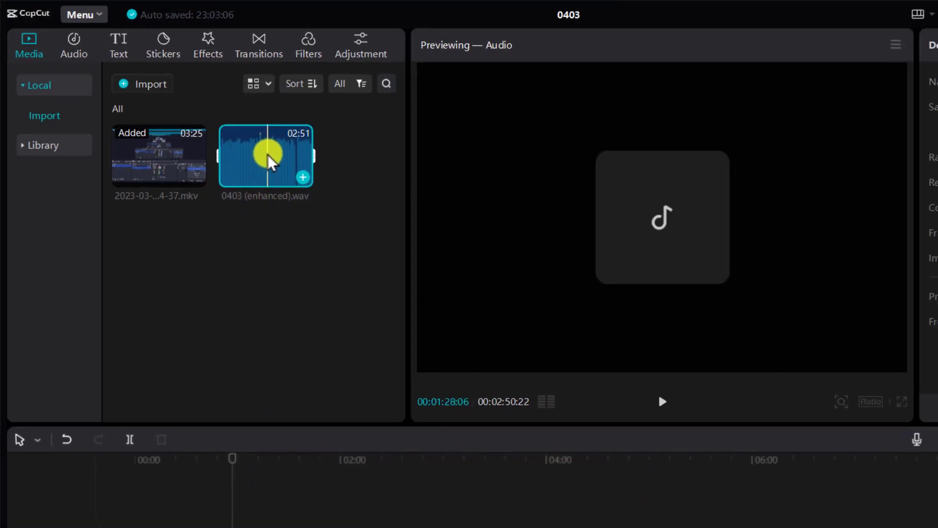
Step: Place 0403 (enhanced).wav below the video clip, aligned to the timeline's start, and return the playhead to 00:00
drag(270, 161, 194, 527)
drag(168, 482, 111, 478)
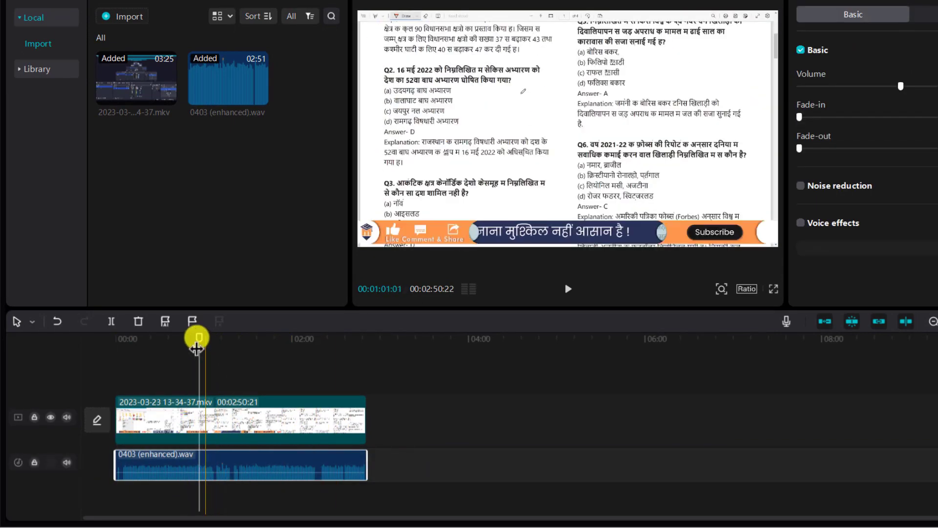
drag(200, 336, 109, 335)
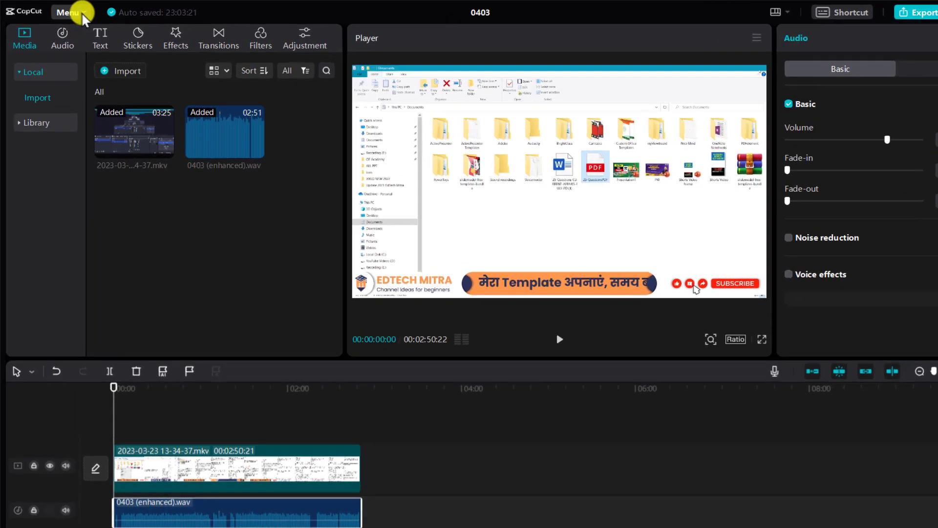
Step: Export the project titled "Final demo video" with video exporting enabled at 1080P in mp4 alongside the WAV audio
click(76, 14)
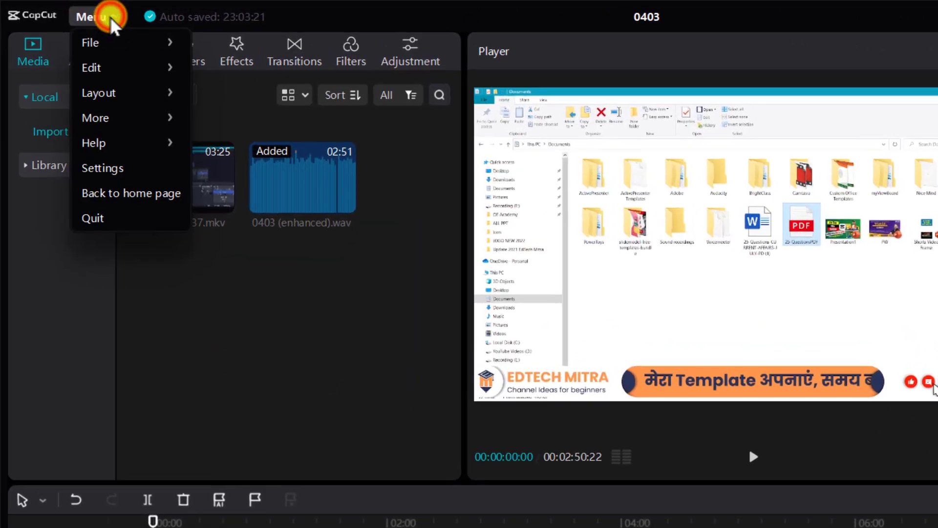
mouse_move(105, 40)
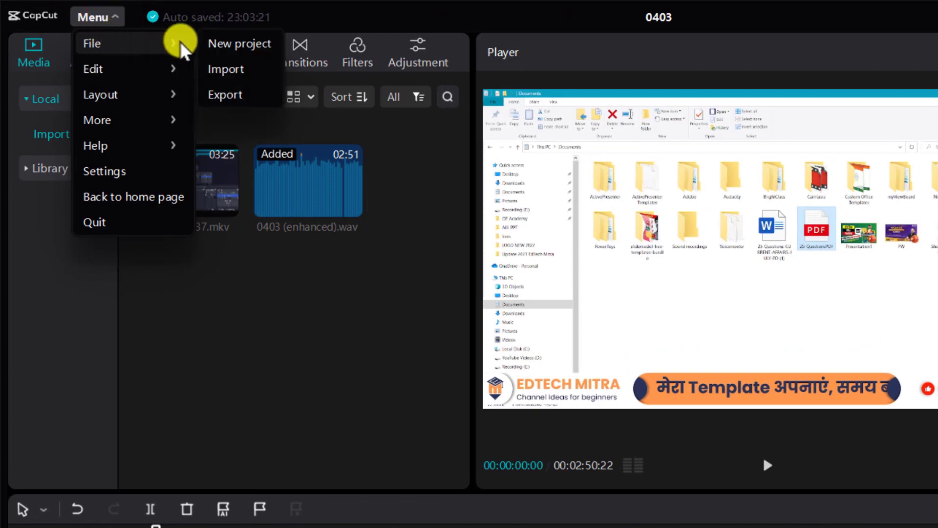
click(244, 94)
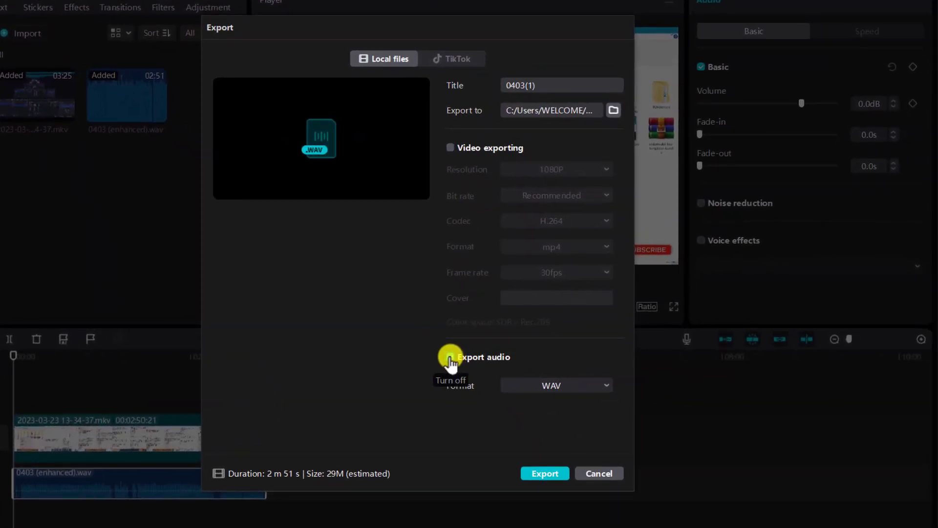
click(450, 148)
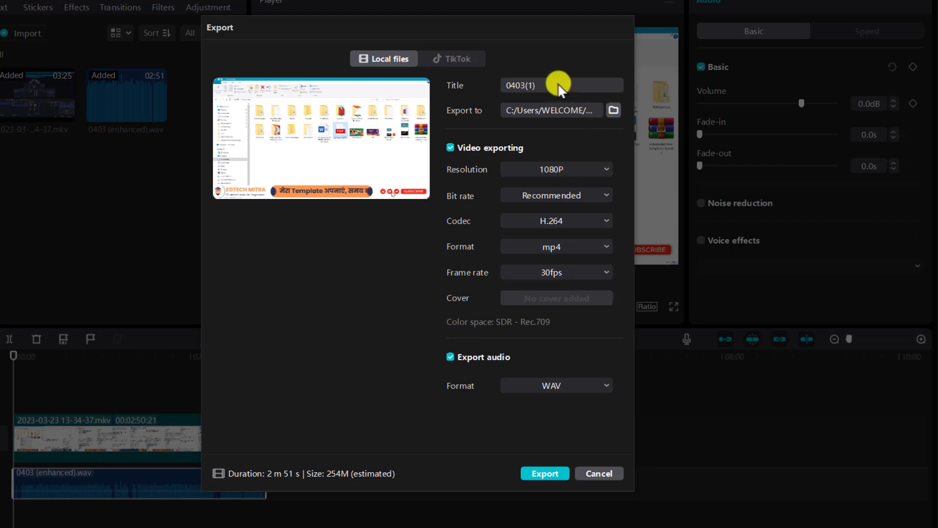
click(544, 84)
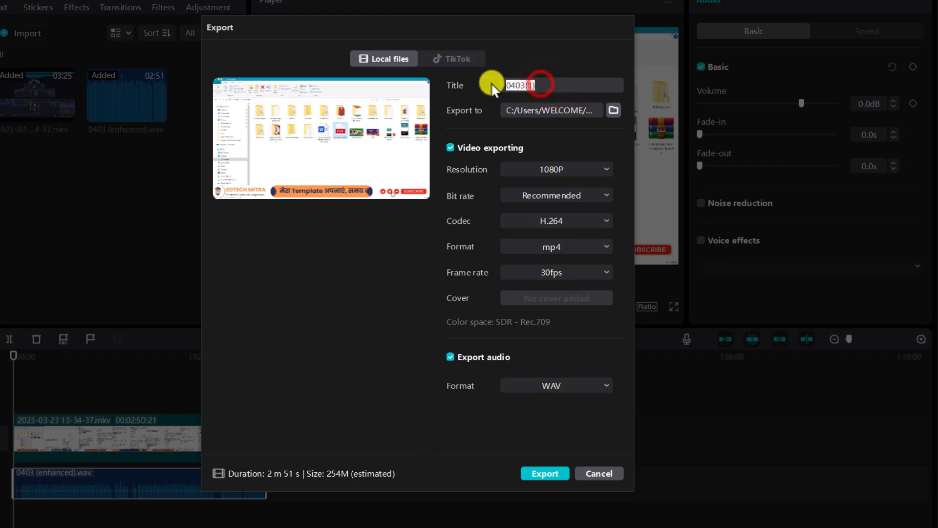
text(Final demo video)
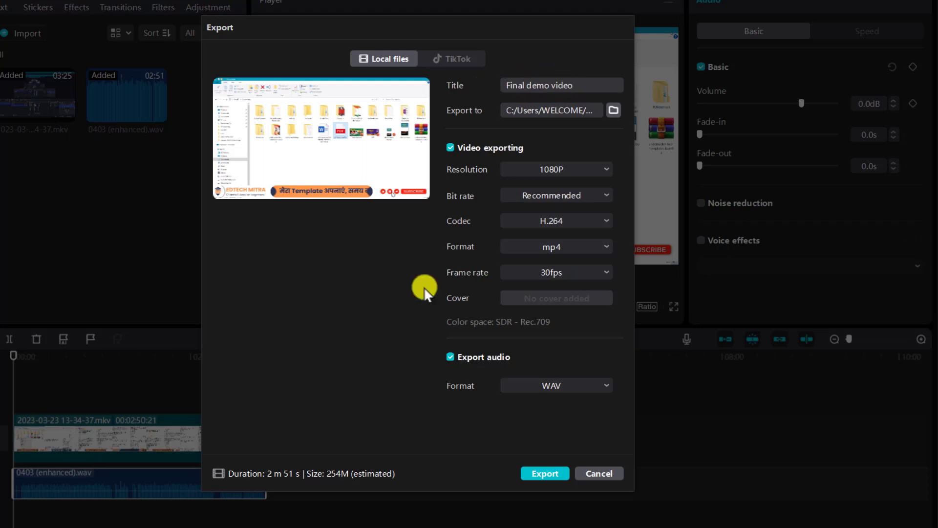
click(537, 473)
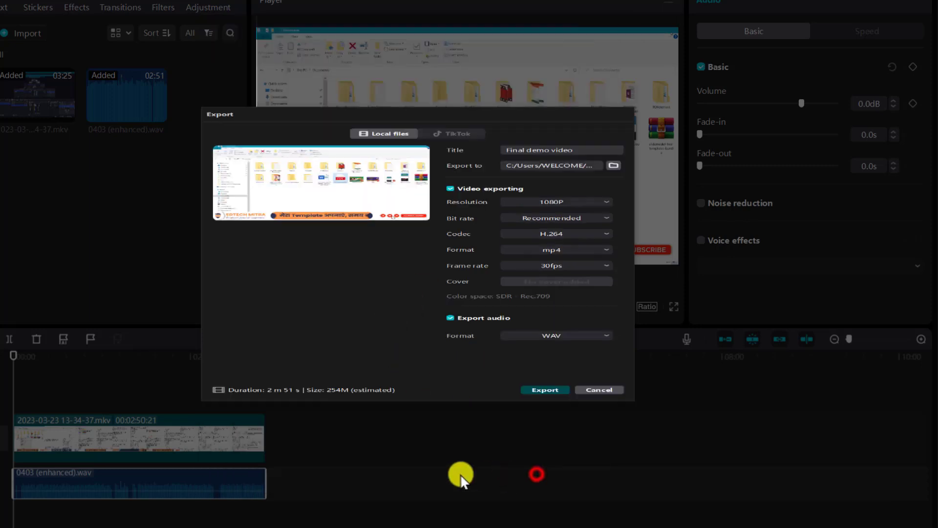